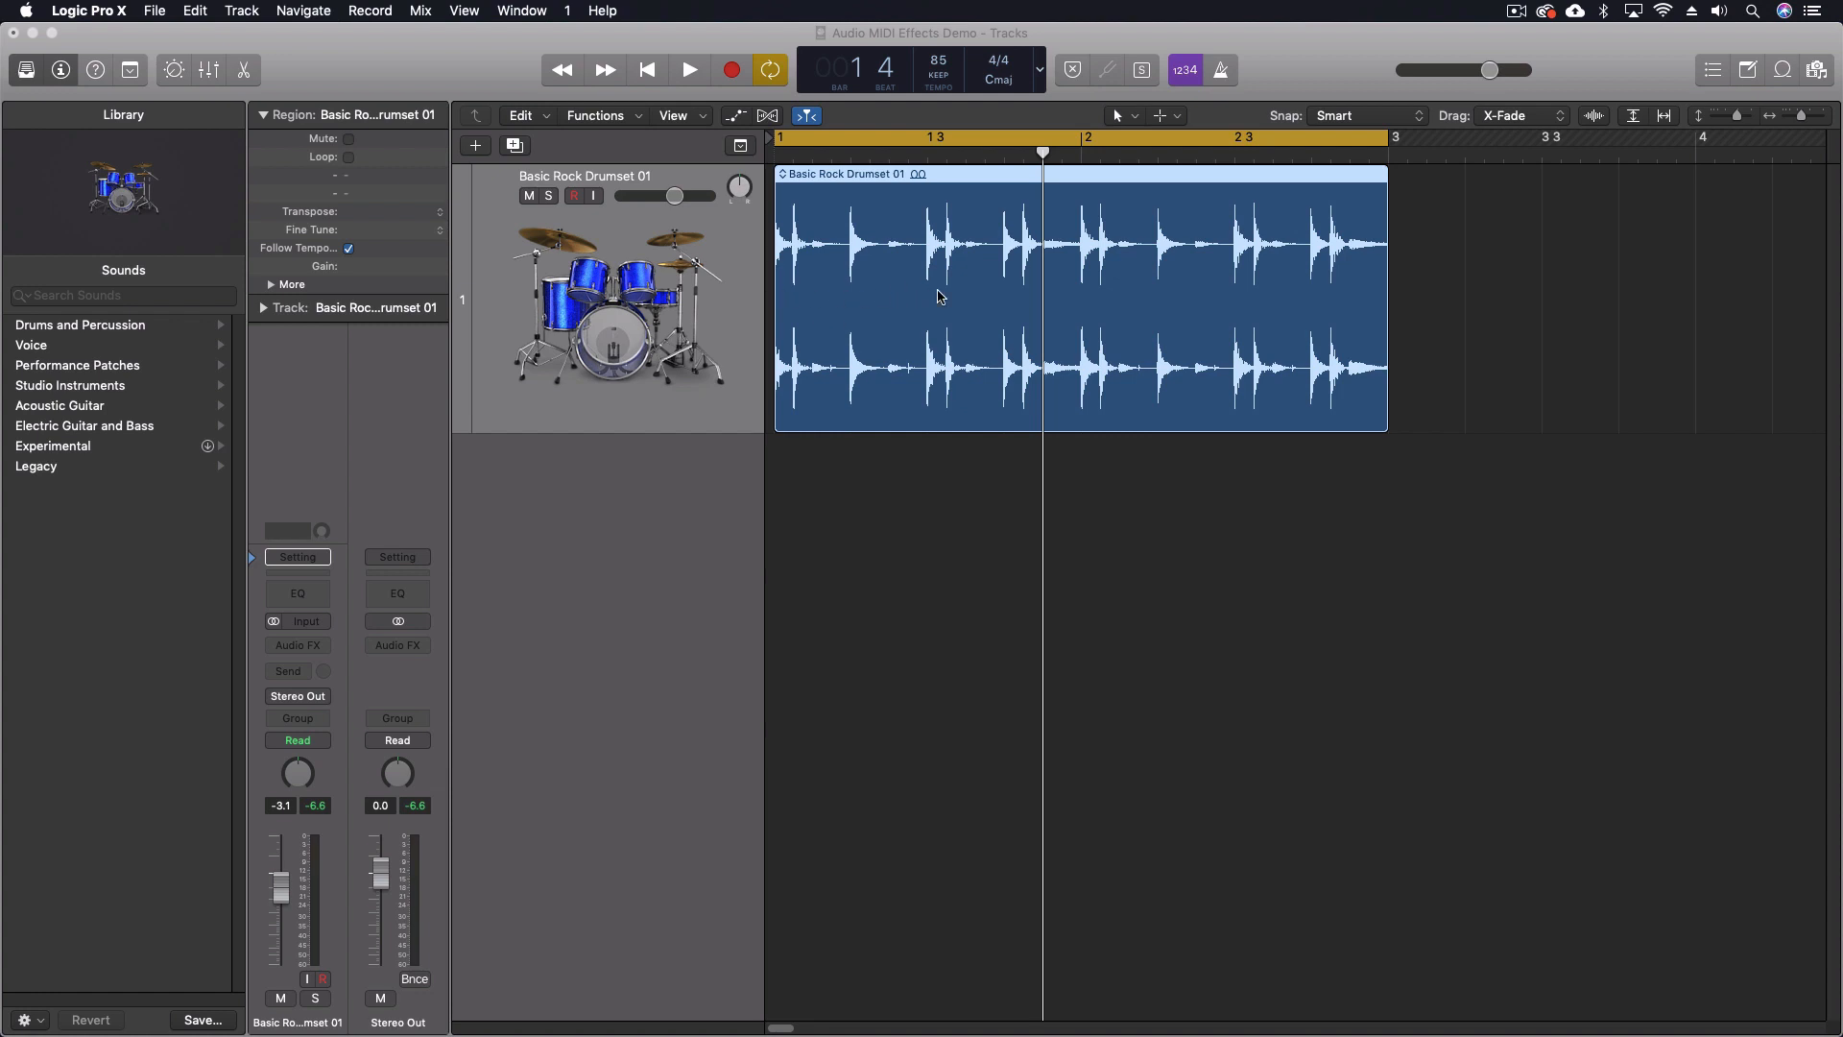
- Try converting the Basic Rock Drumset 01 region to a new sampler track with zones from transient markers
right_click(939, 296)
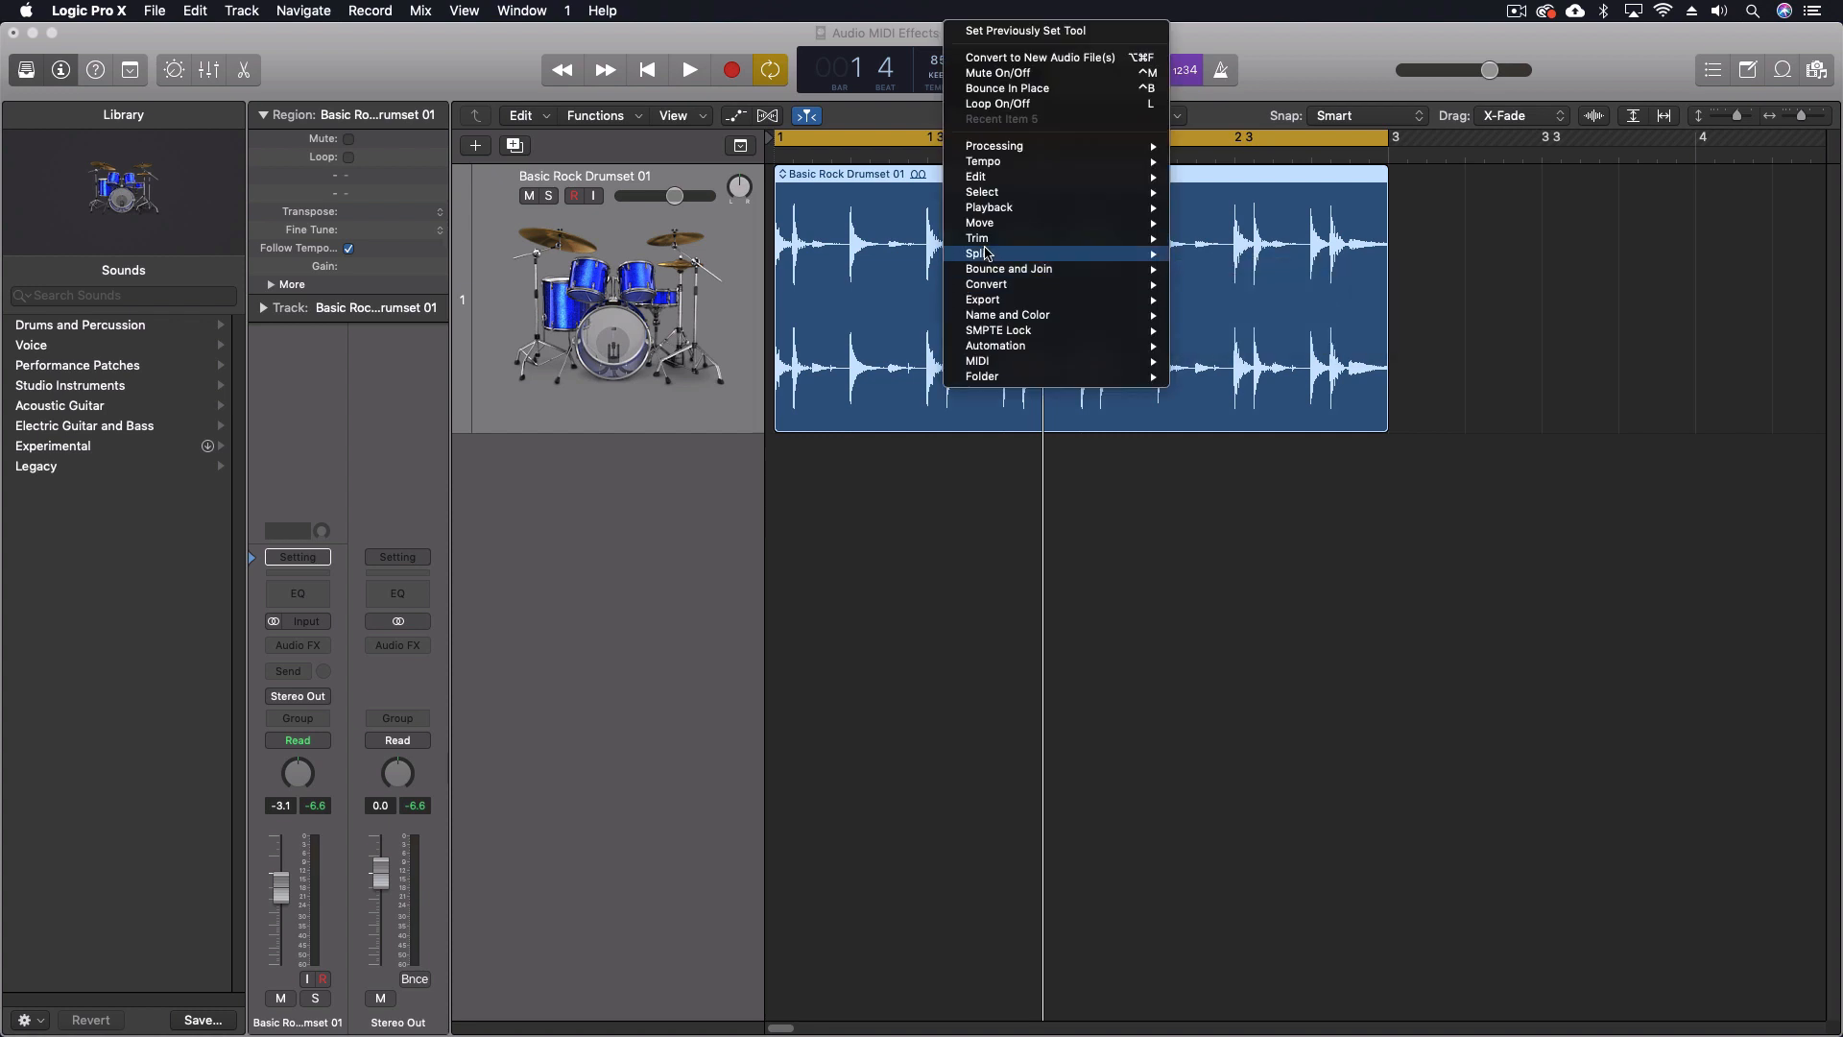
mouse_move(1050, 292)
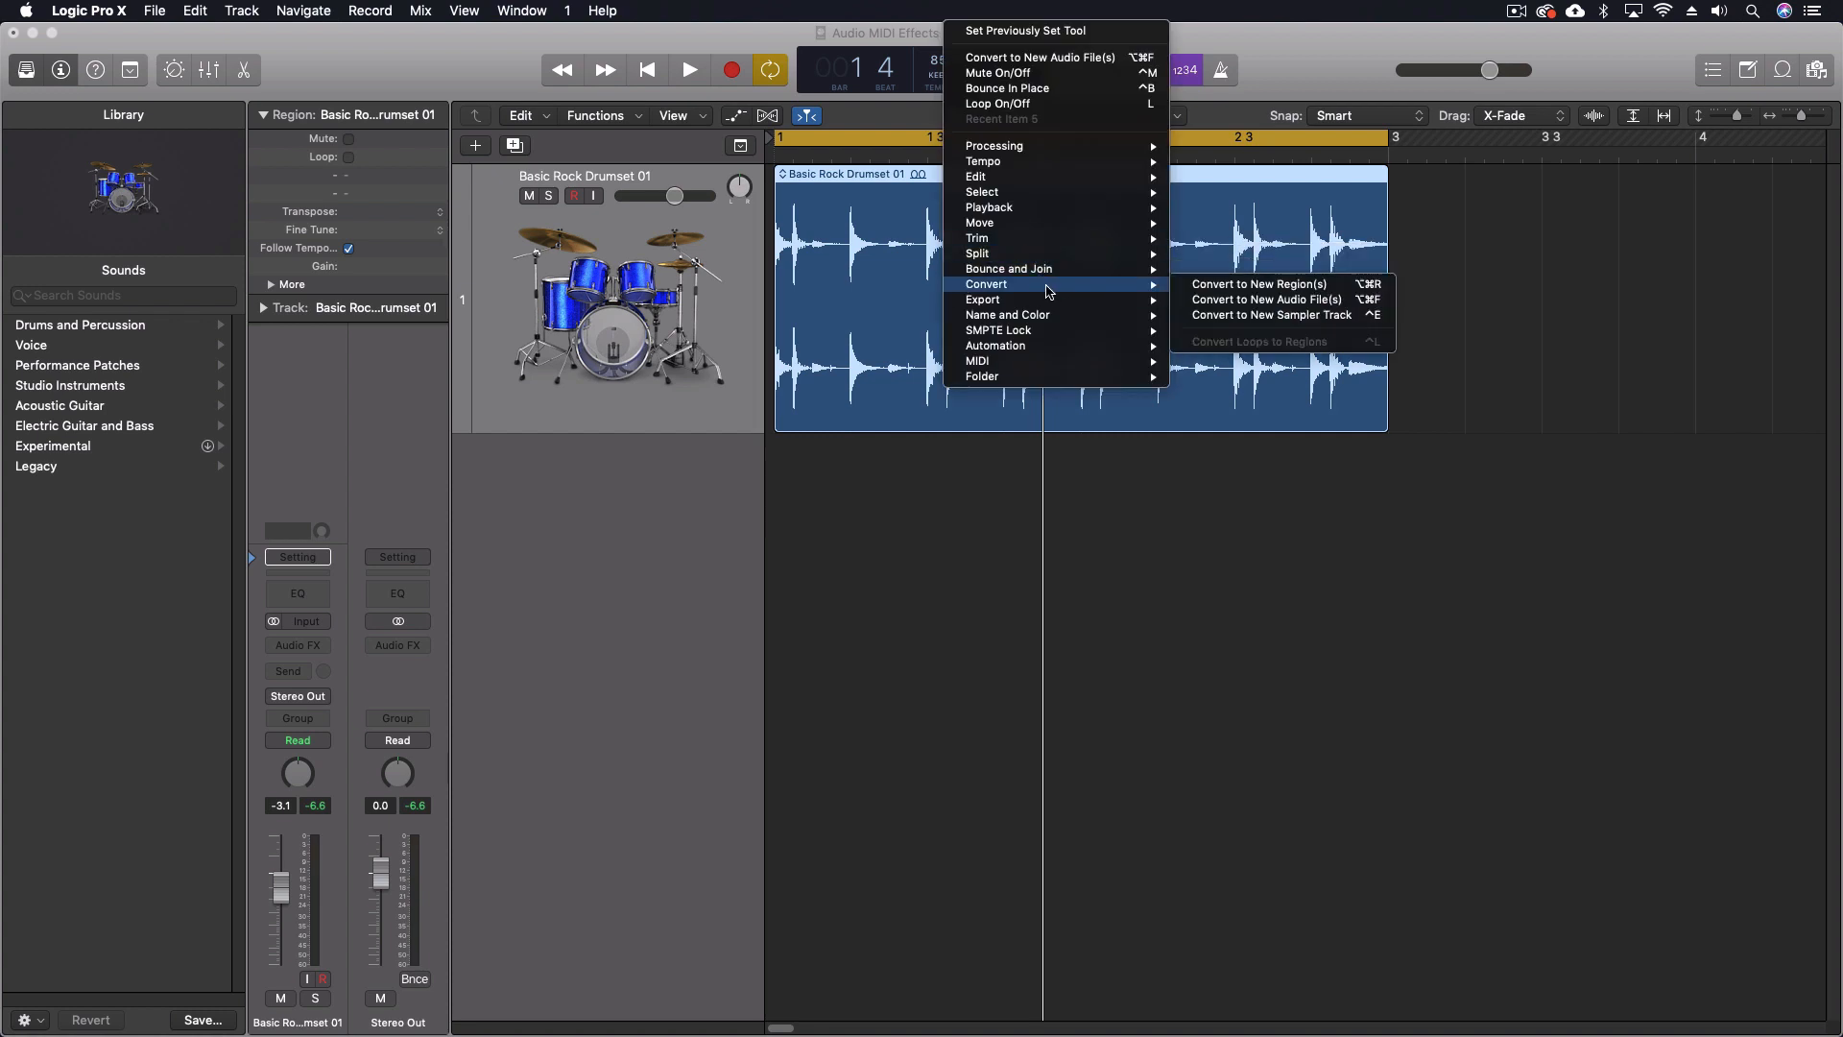
click(1301, 324)
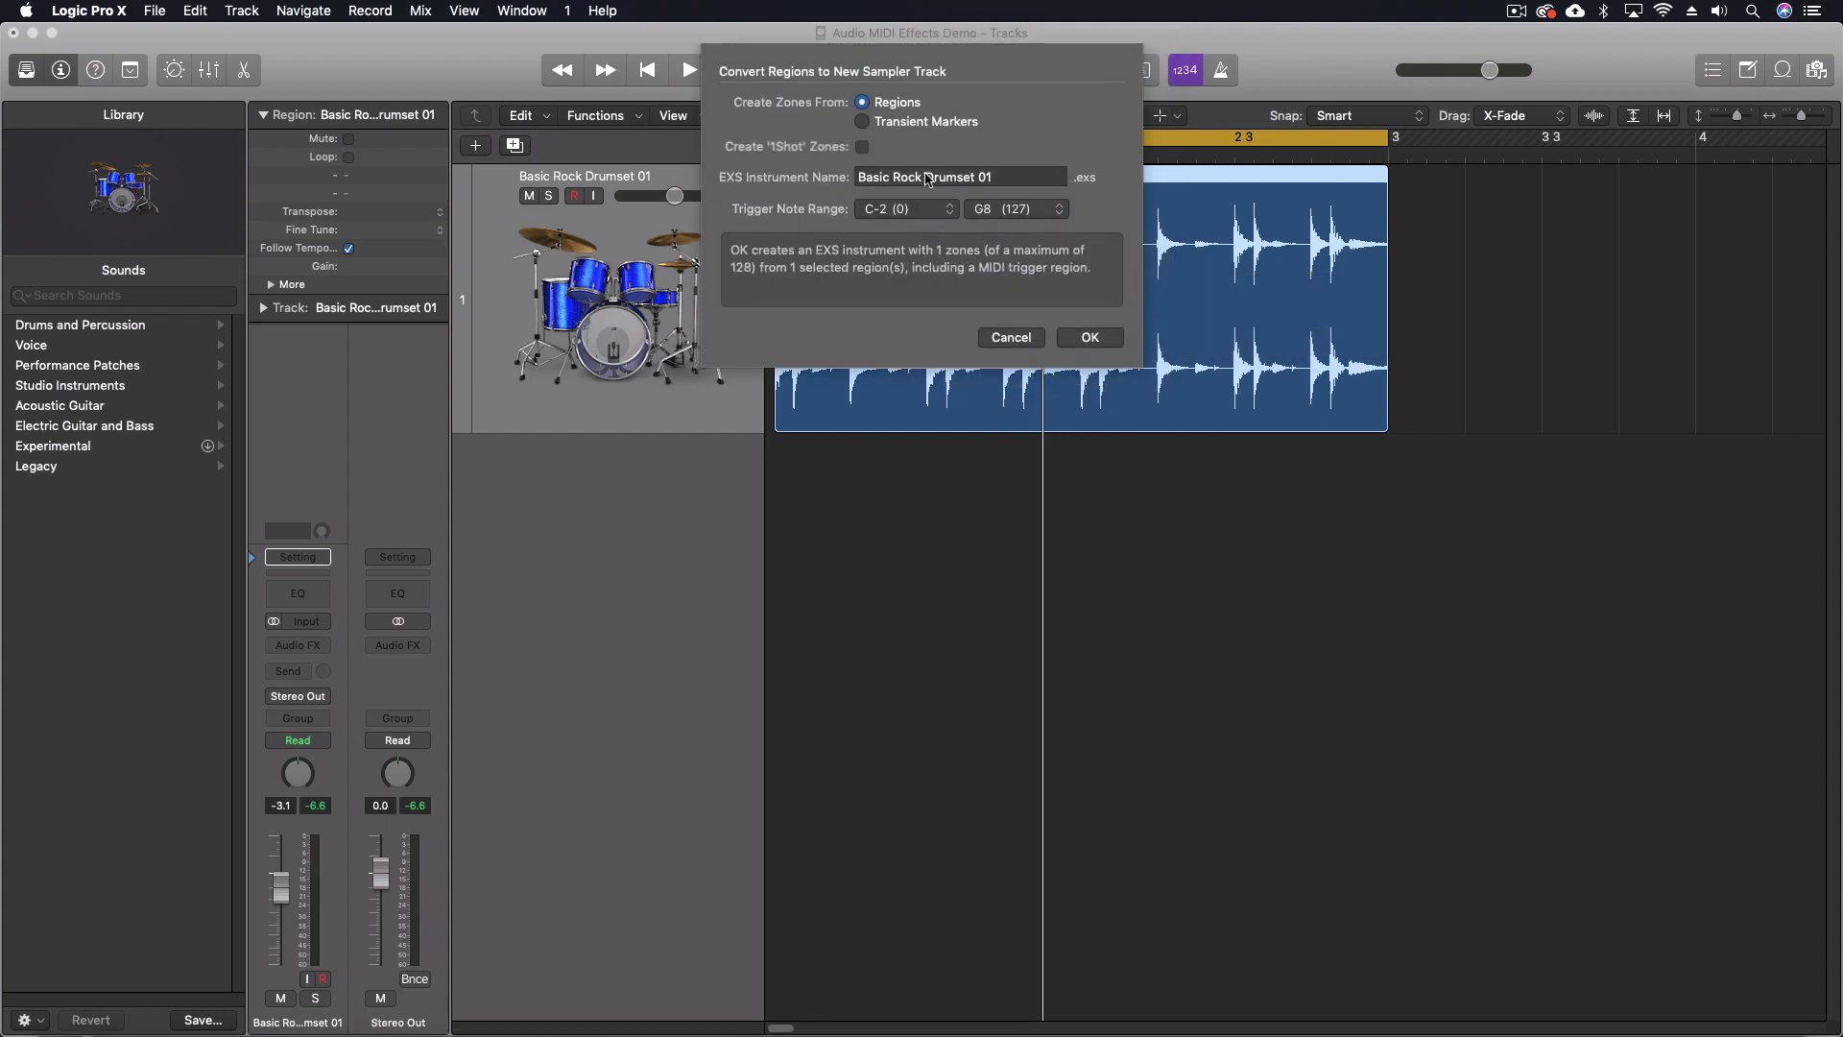
click(907, 121)
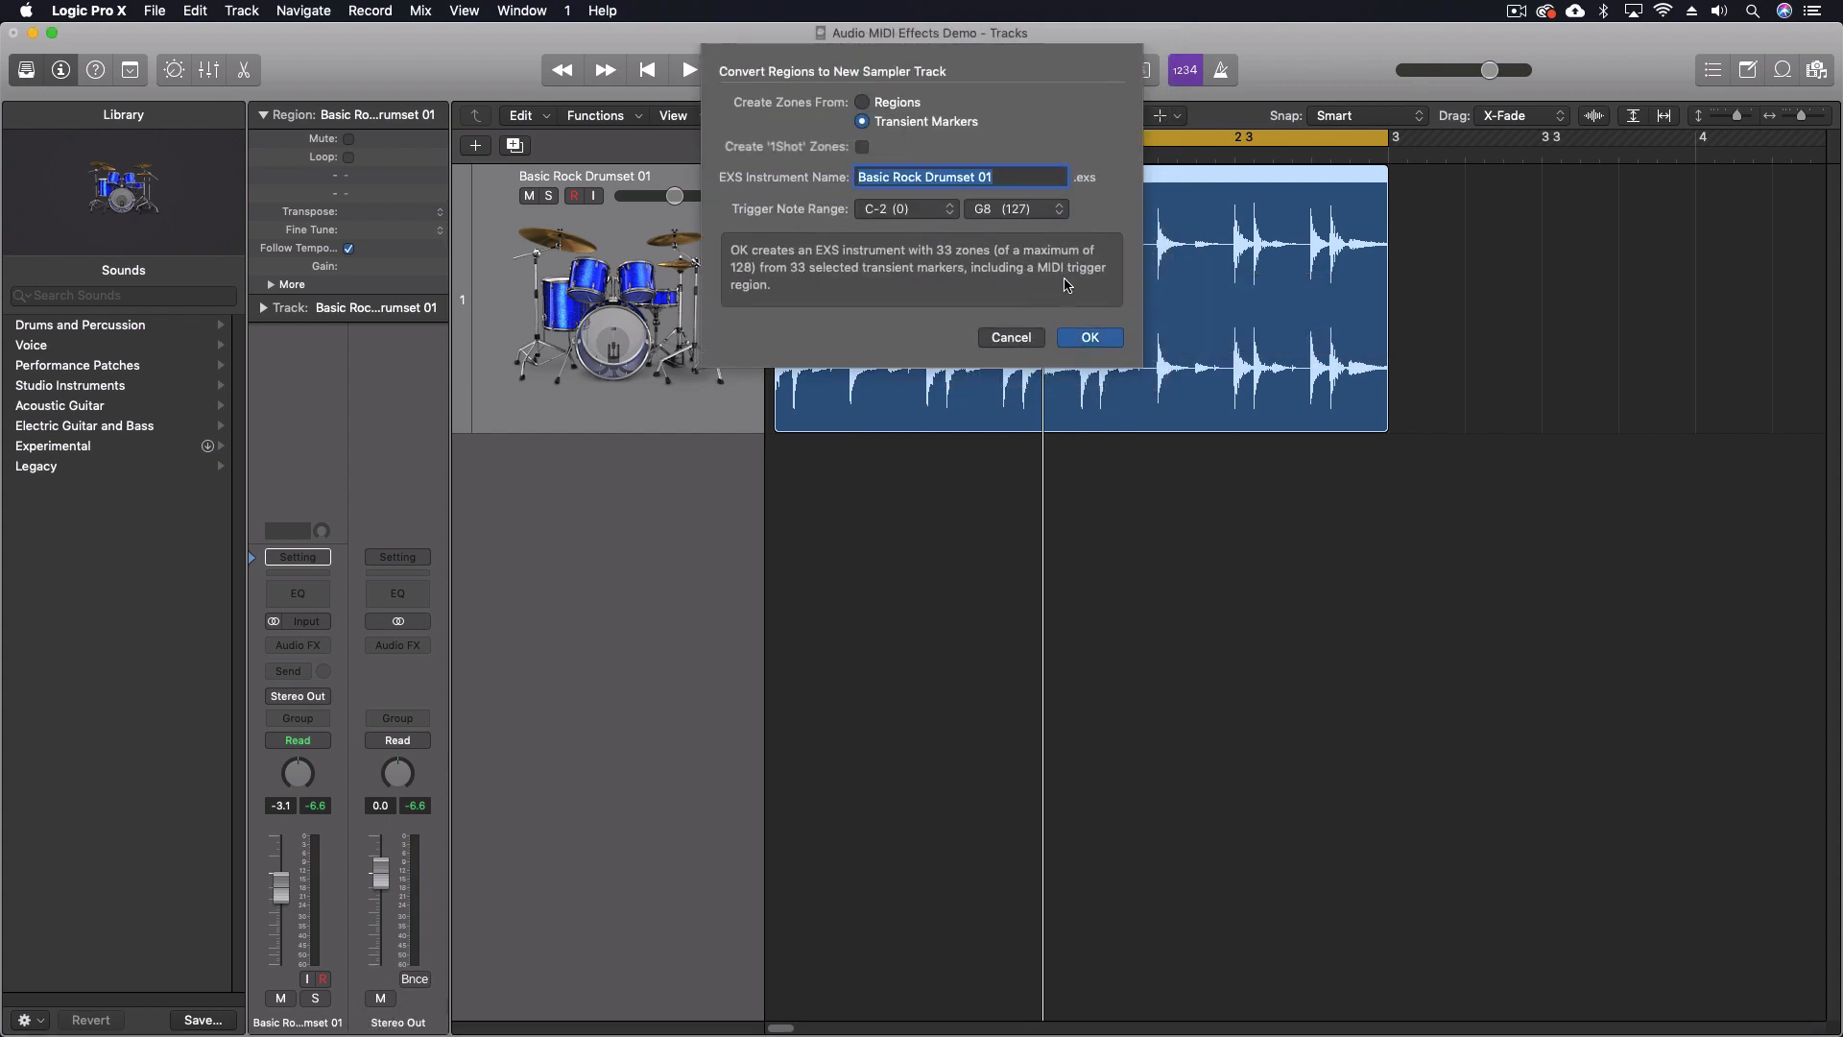
click(1091, 337)
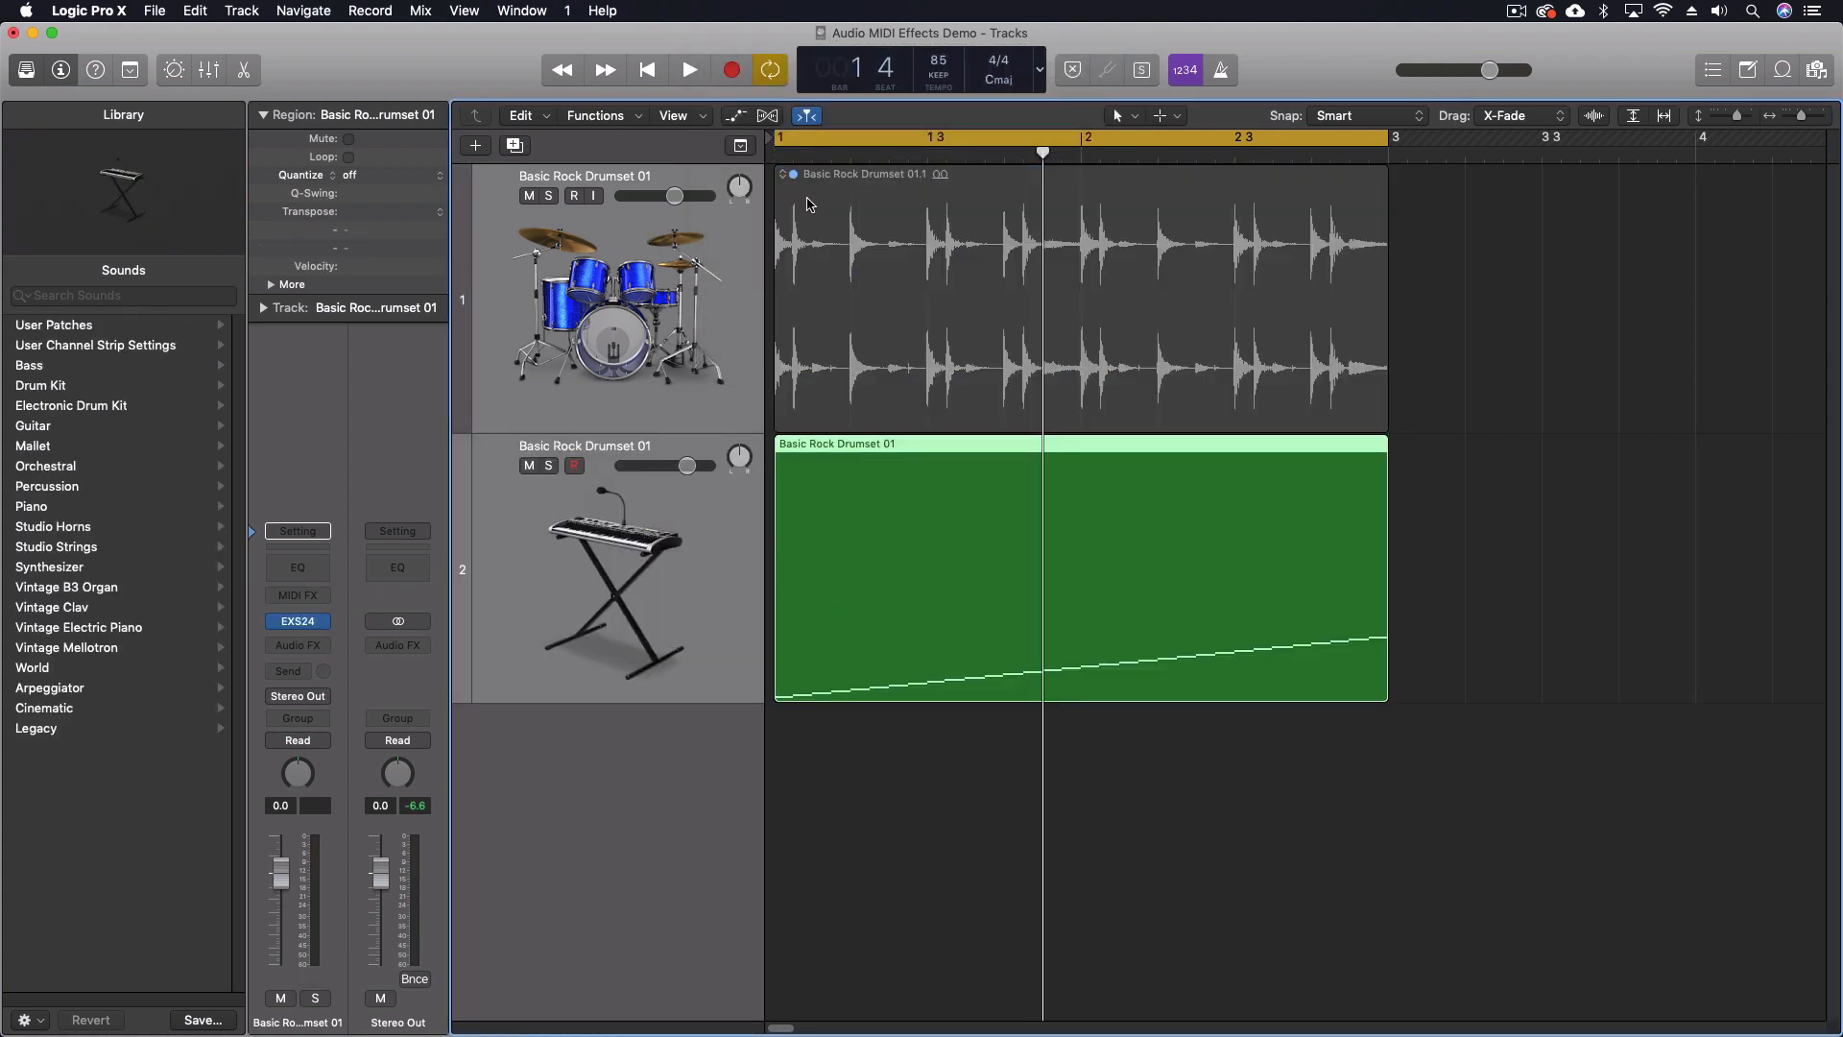
key(super+z)
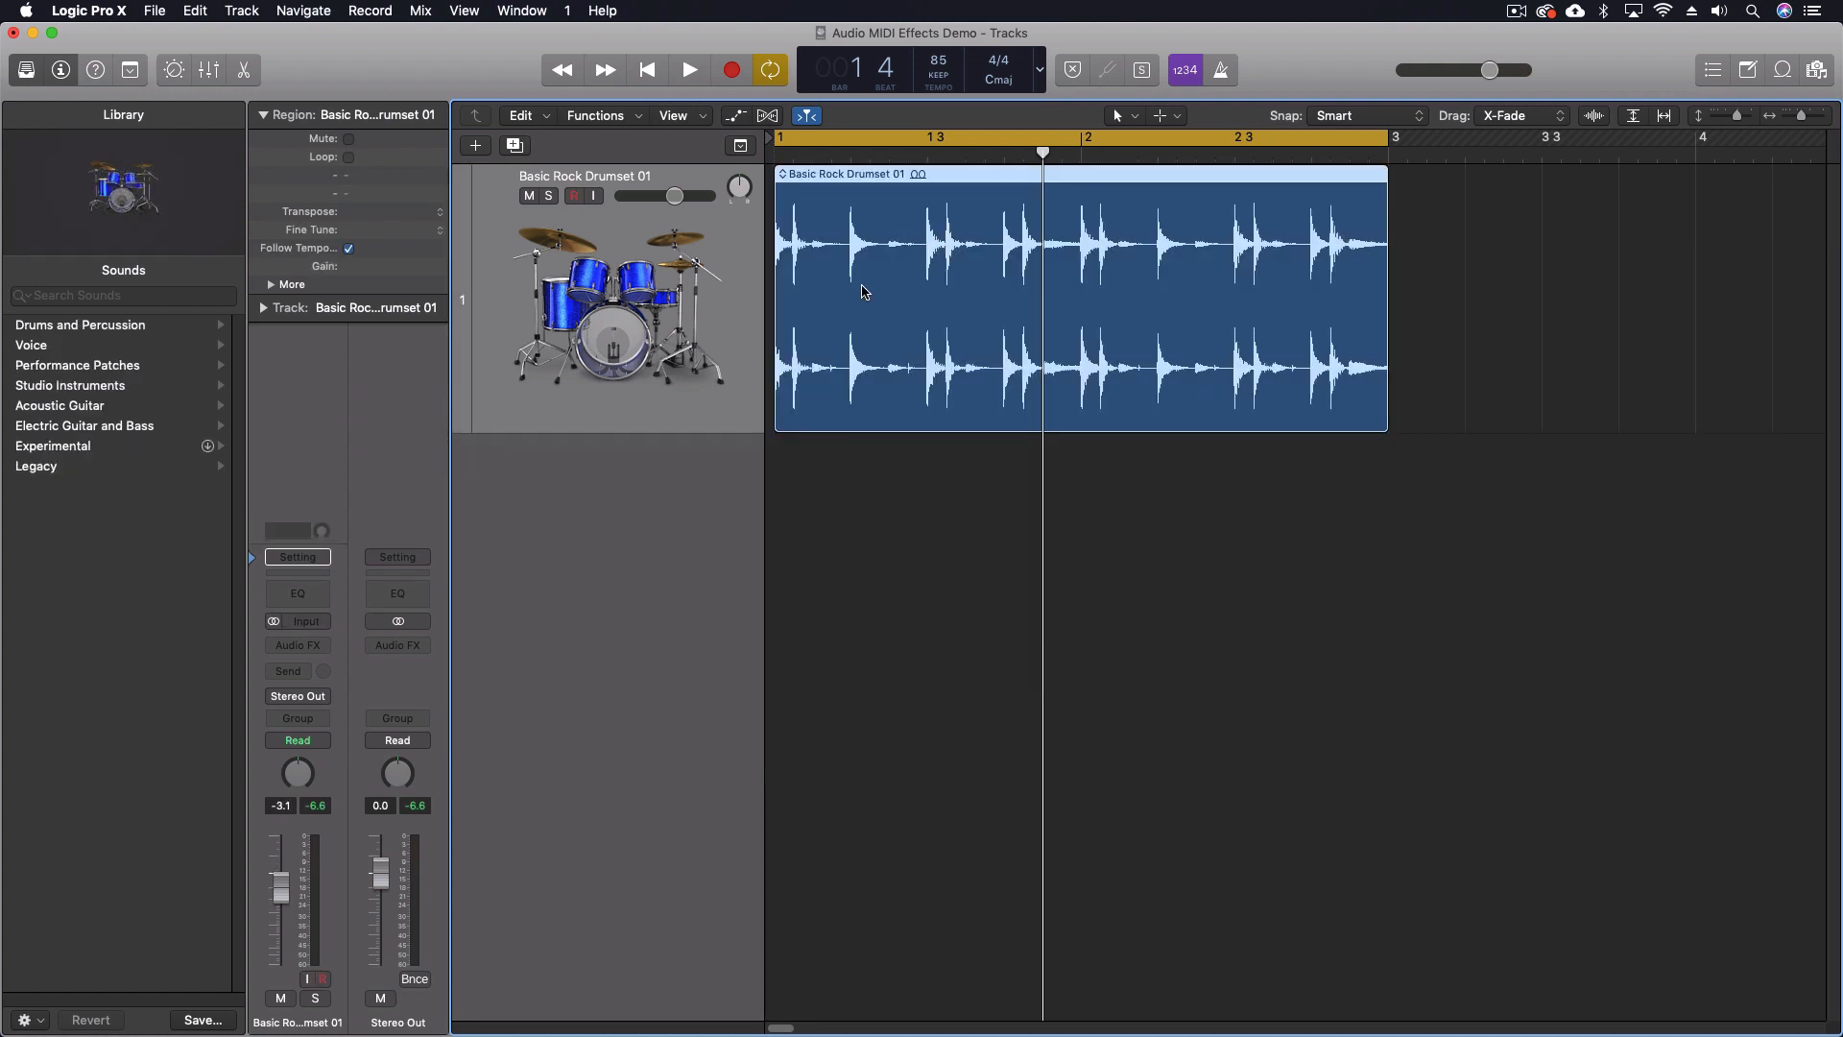
- Convert the Basic Rock Drumset 01 region to a new sampler track with zones from transient markers, and play back the sliced loop
key(space)
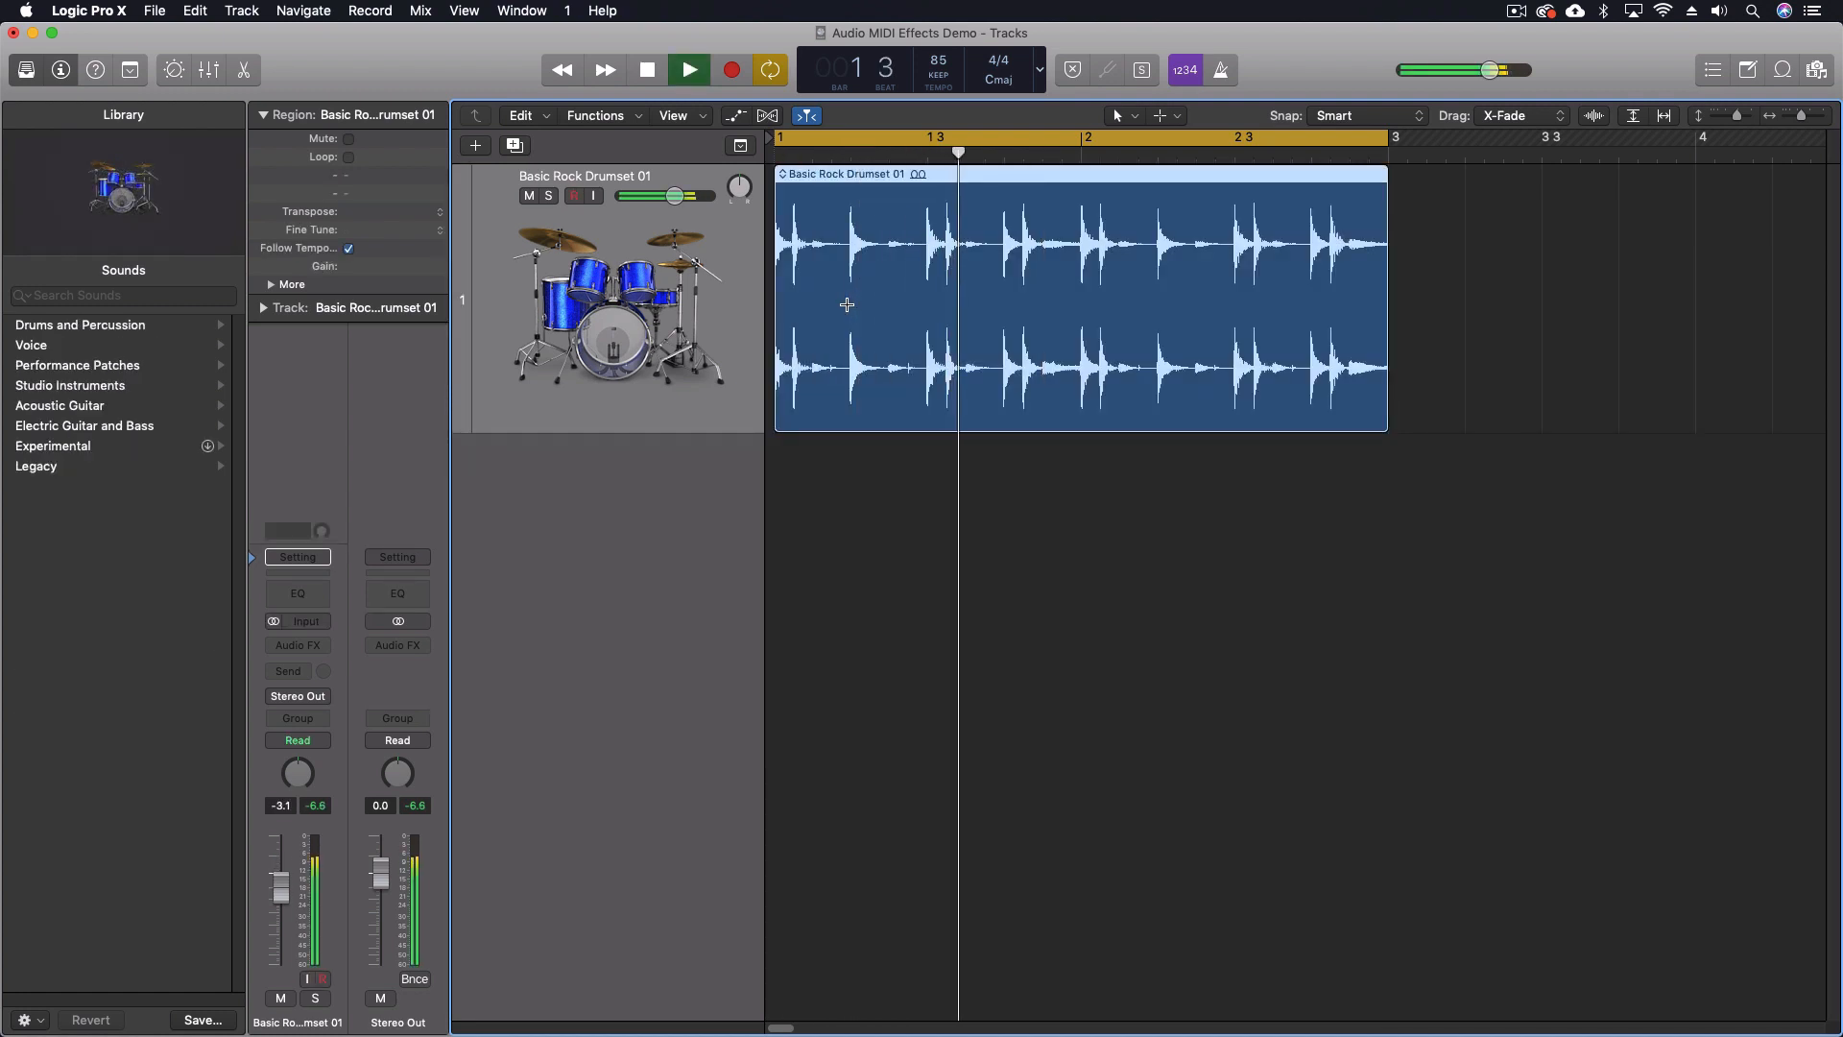
key(space)
right_click(900, 255)
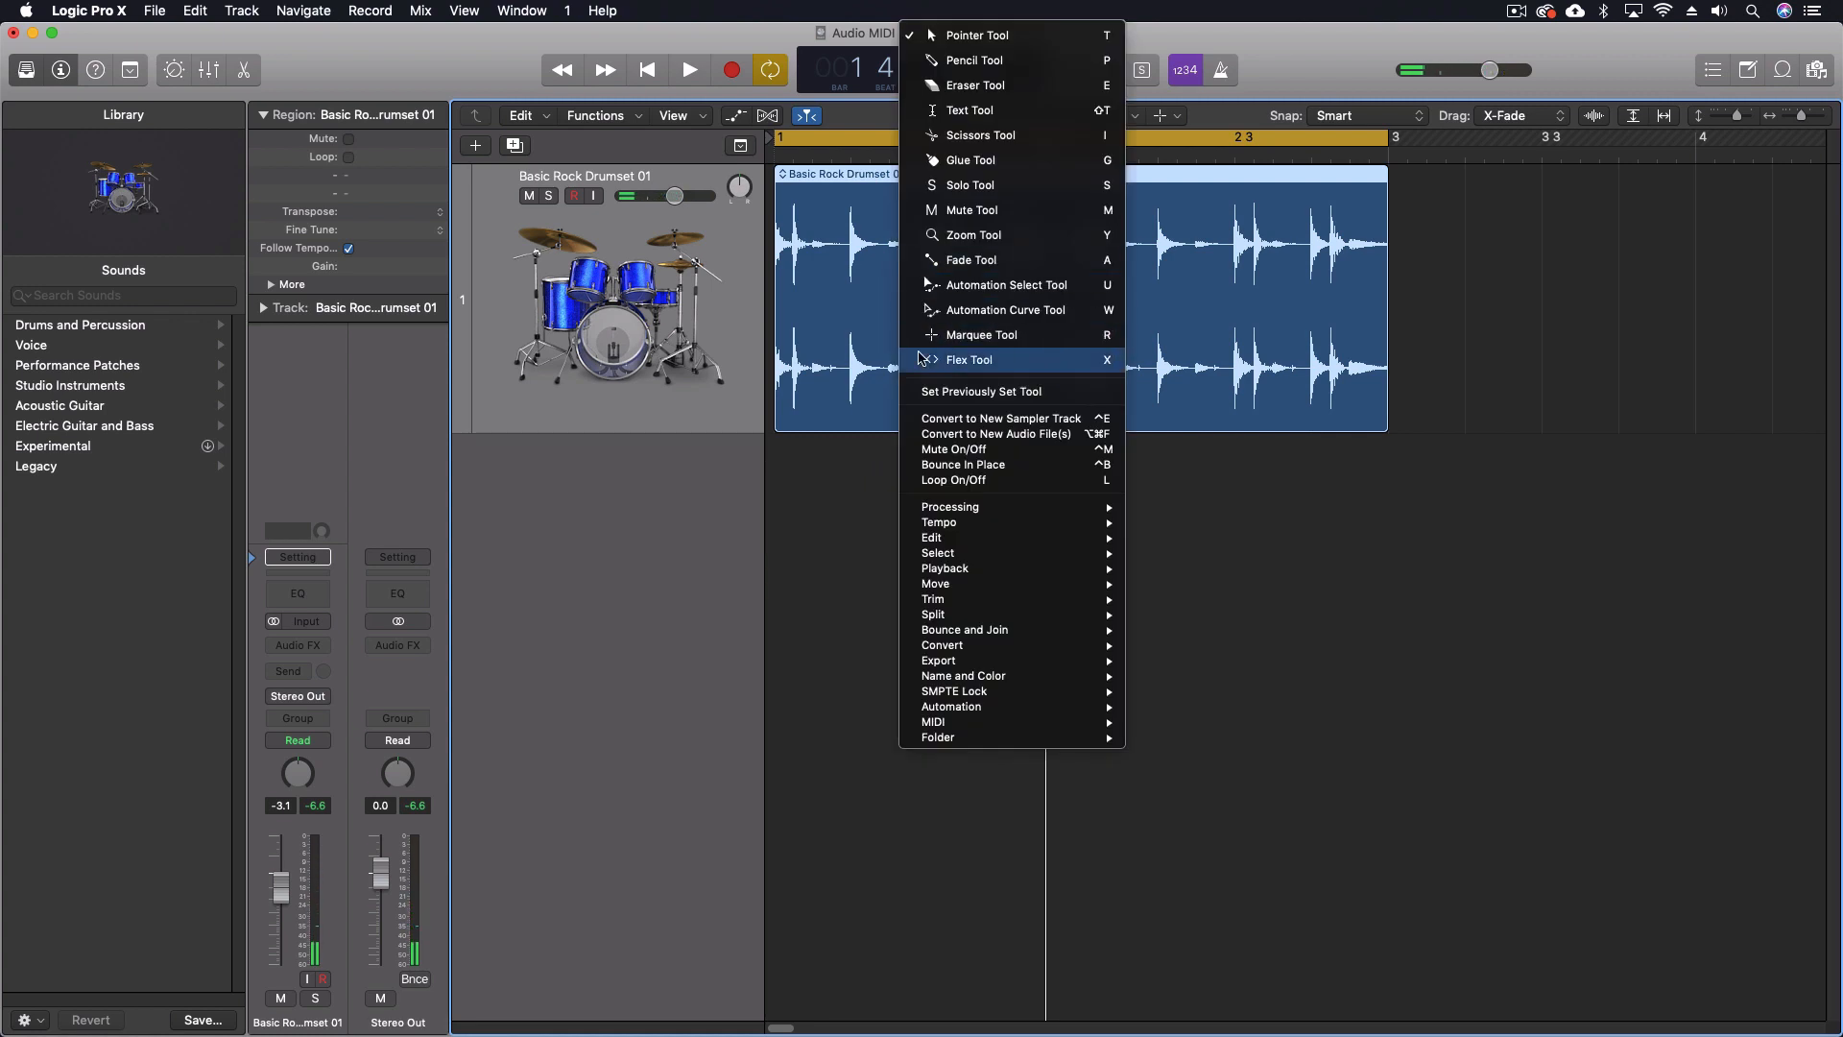
click(968, 423)
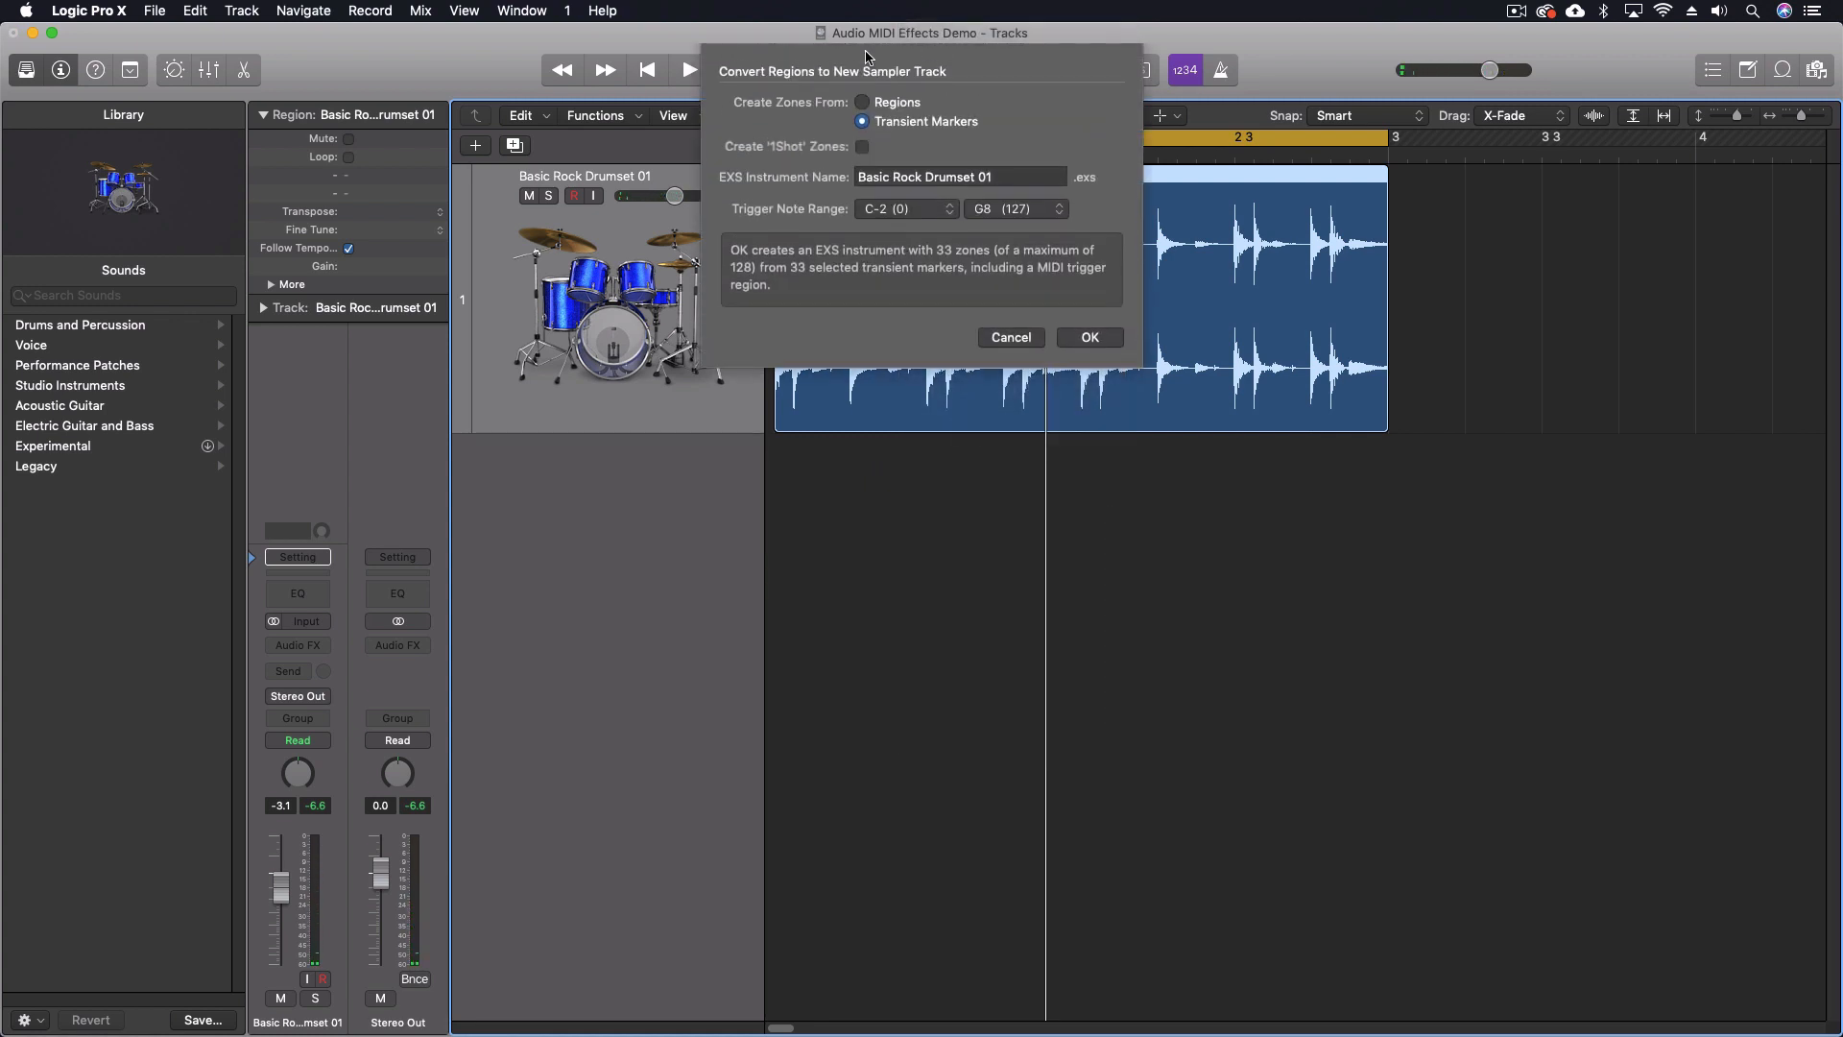
click(1091, 338)
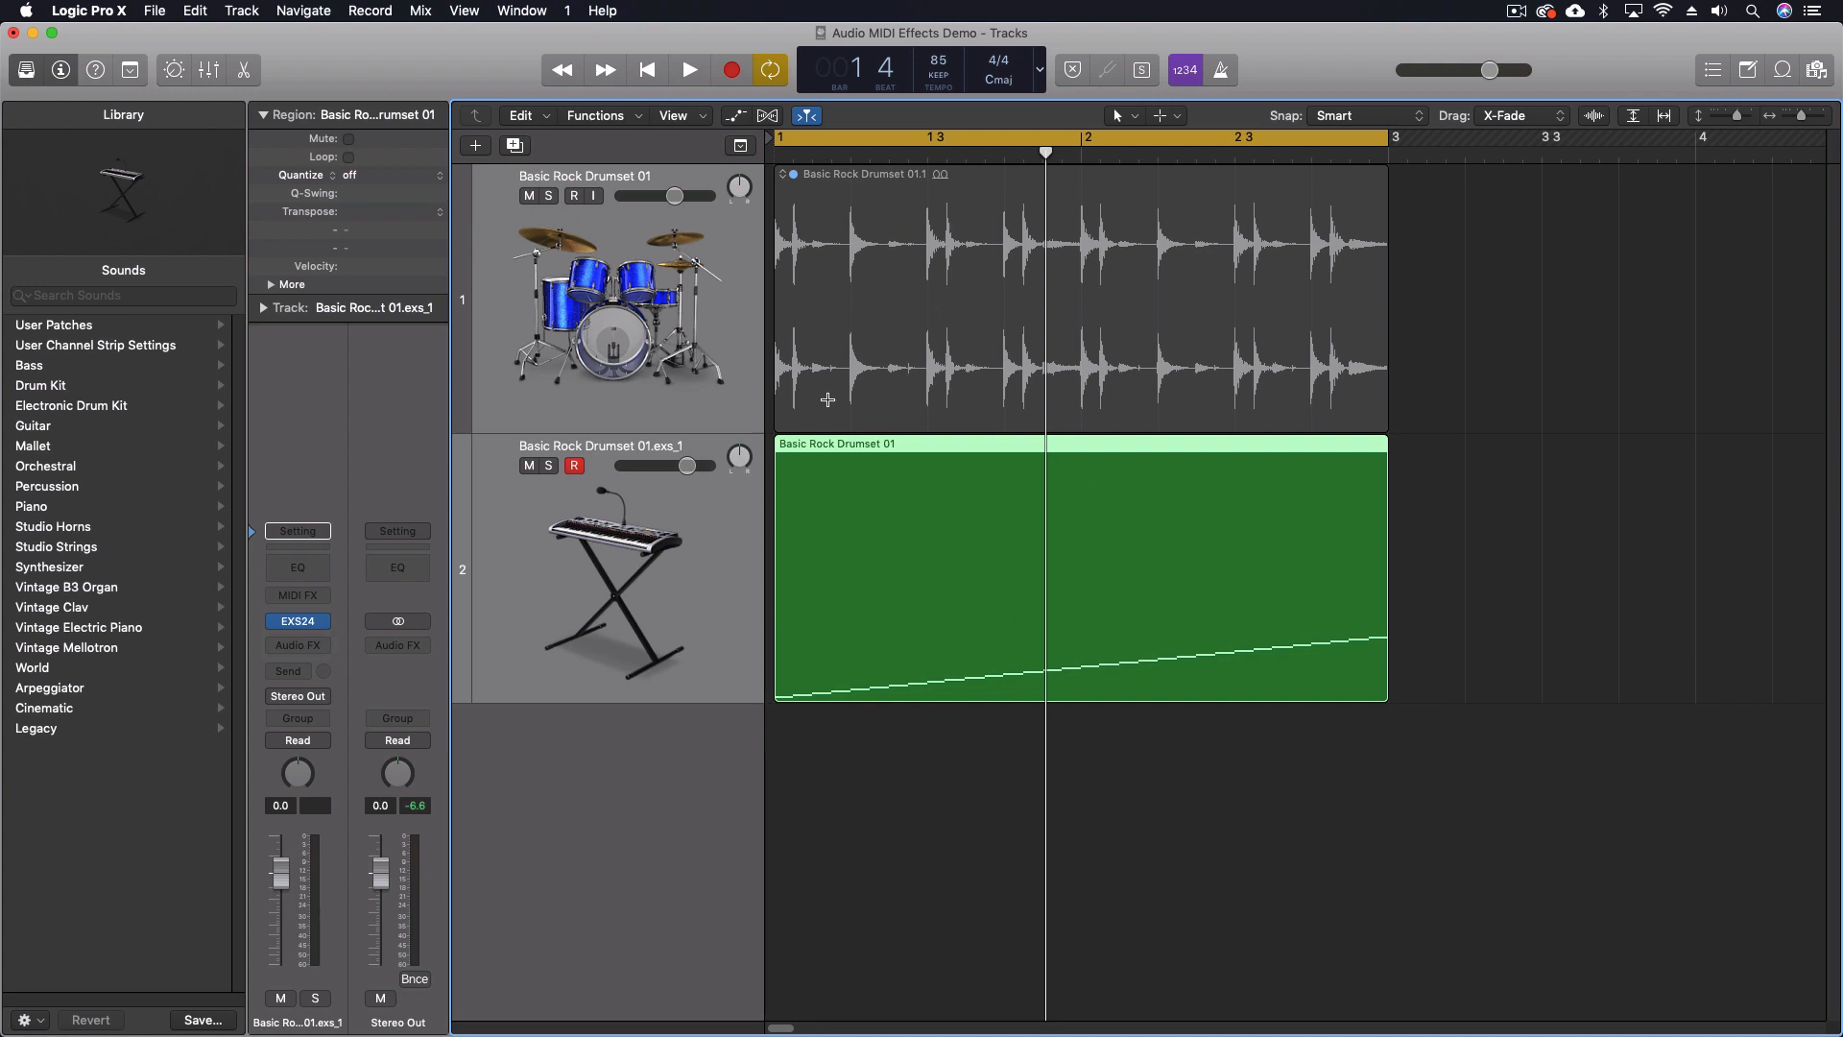
key(space)
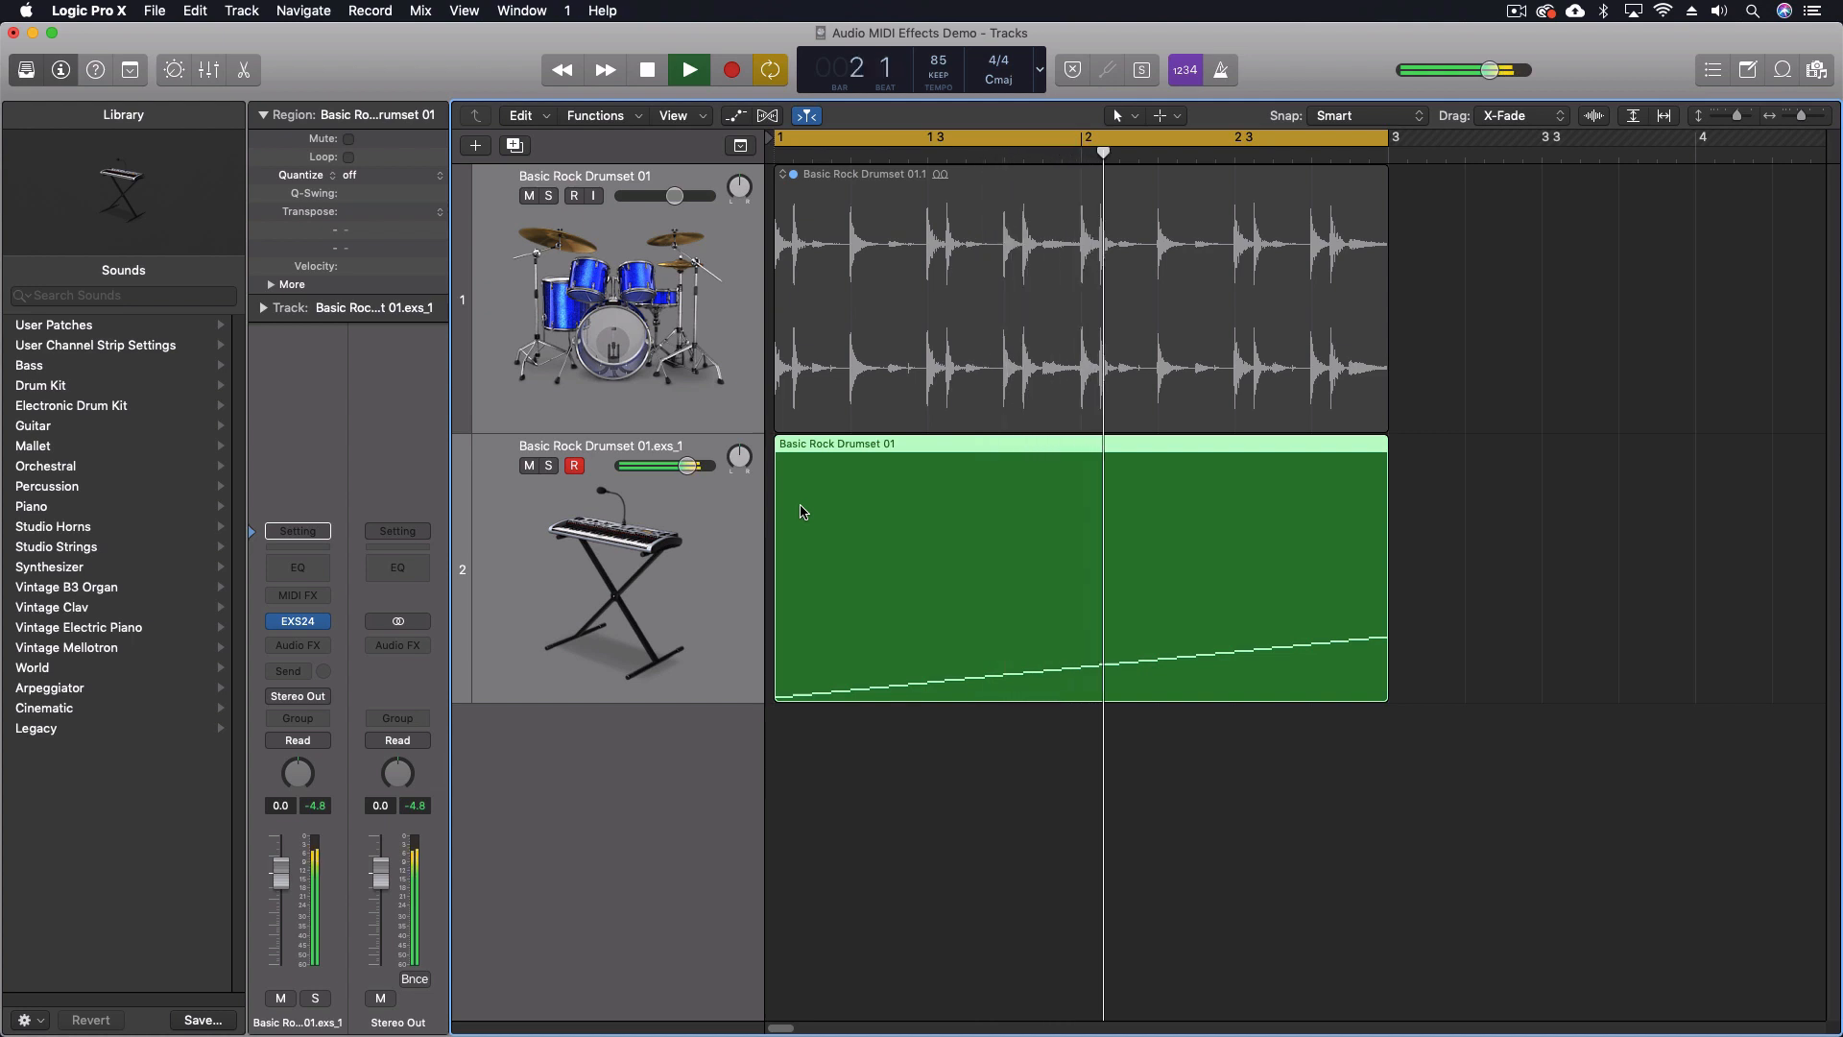
key(space)
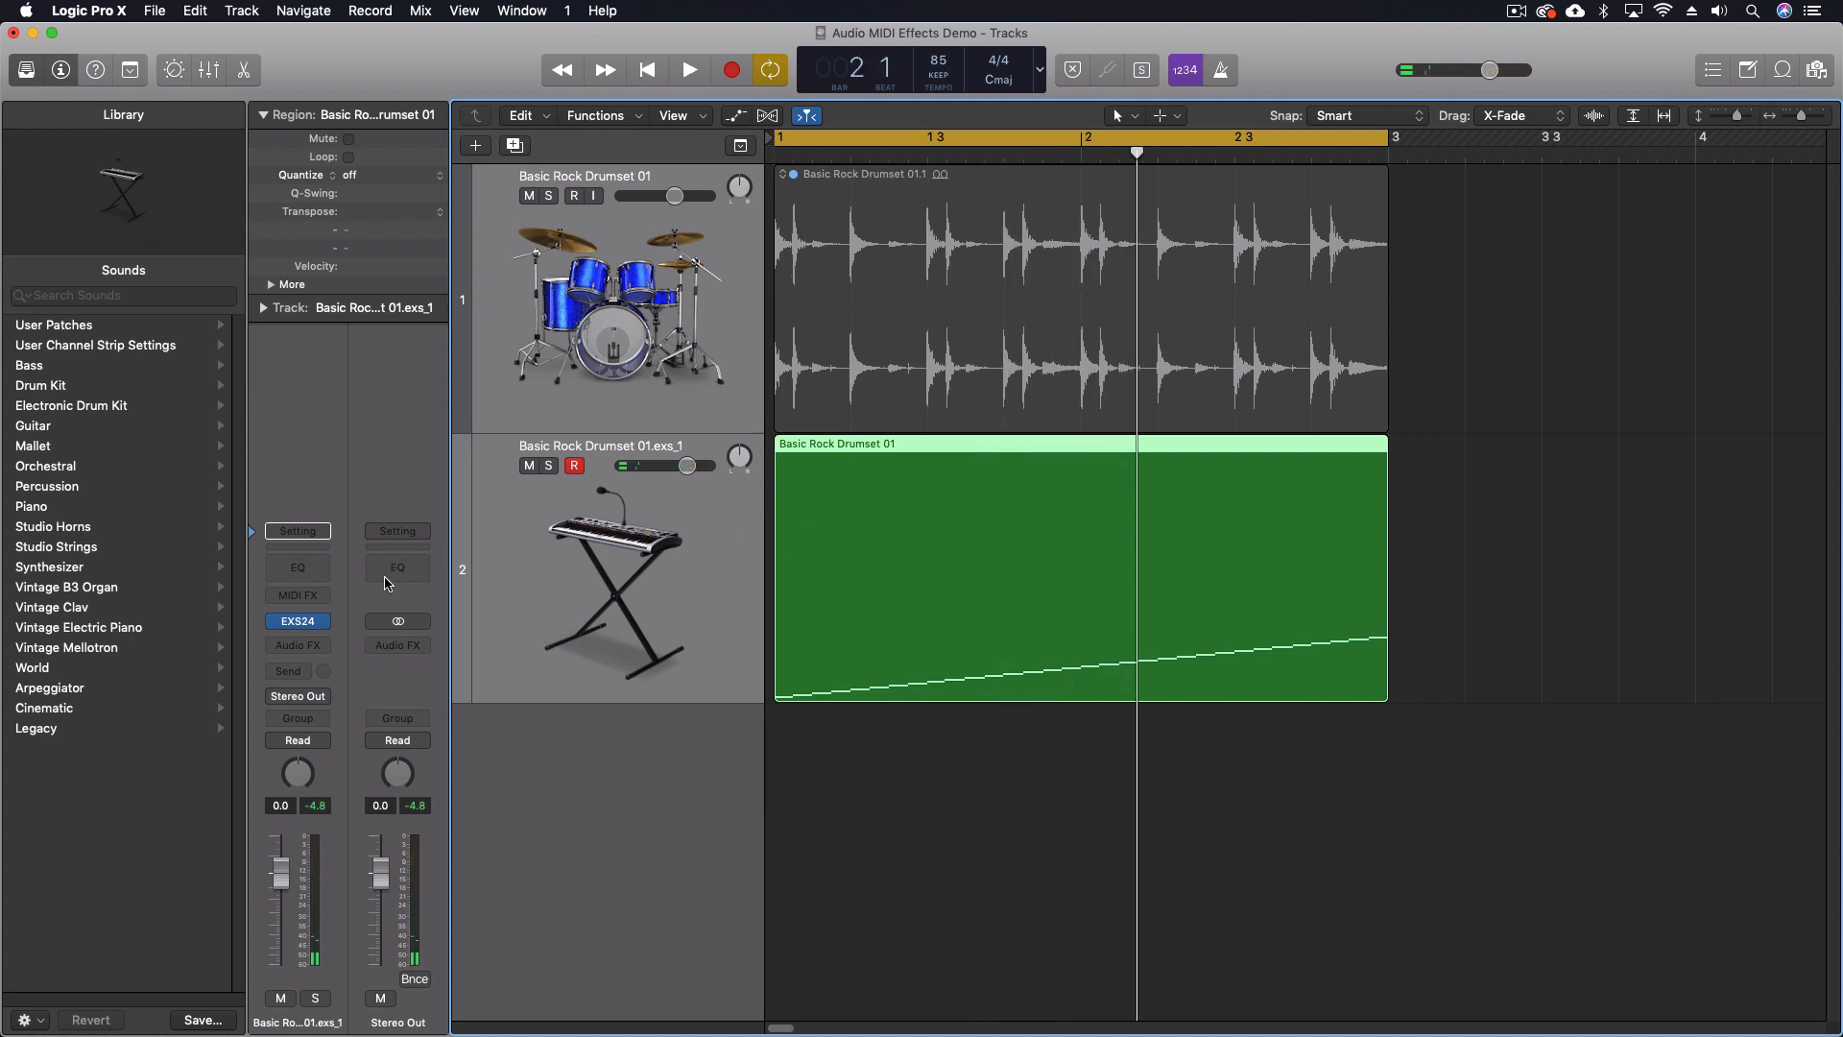
- Insert the Modulator MIDI effect on the new sampler track and move its window clear of the channel strip
click(315, 596)
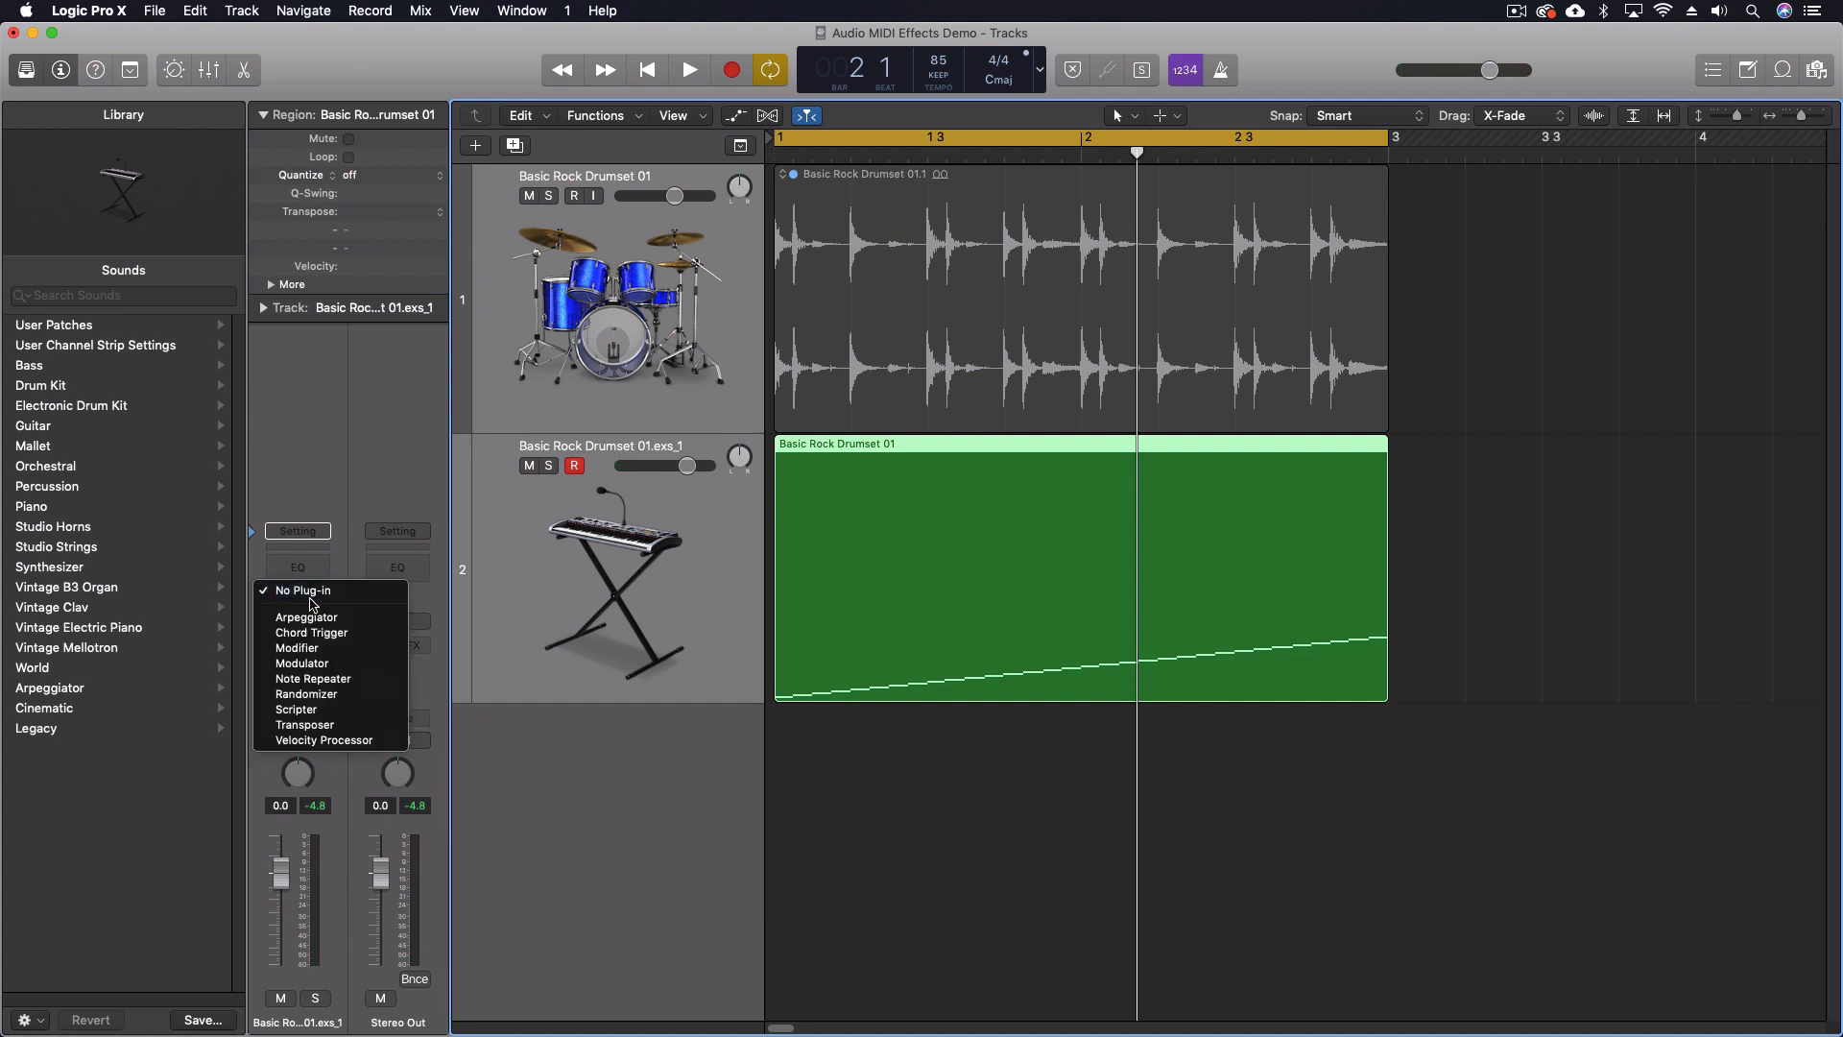
click(302, 664)
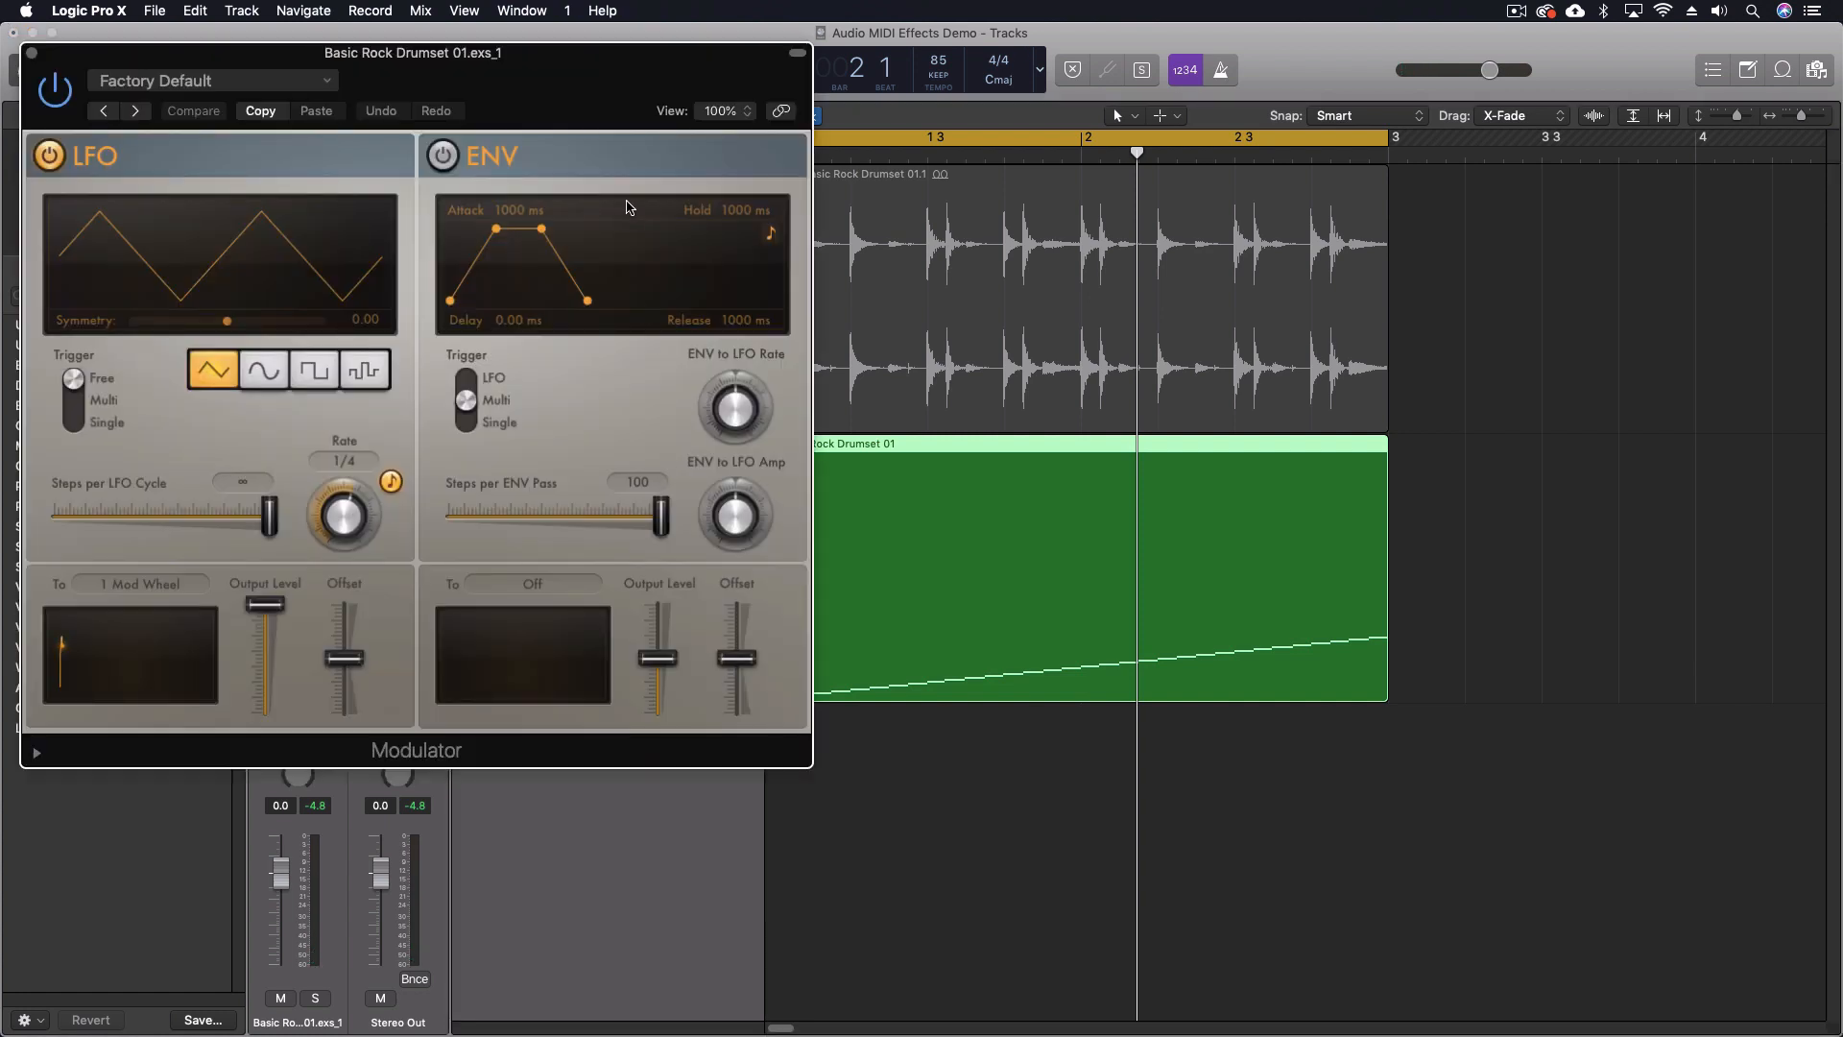
drag(552, 83, 1205, 207)
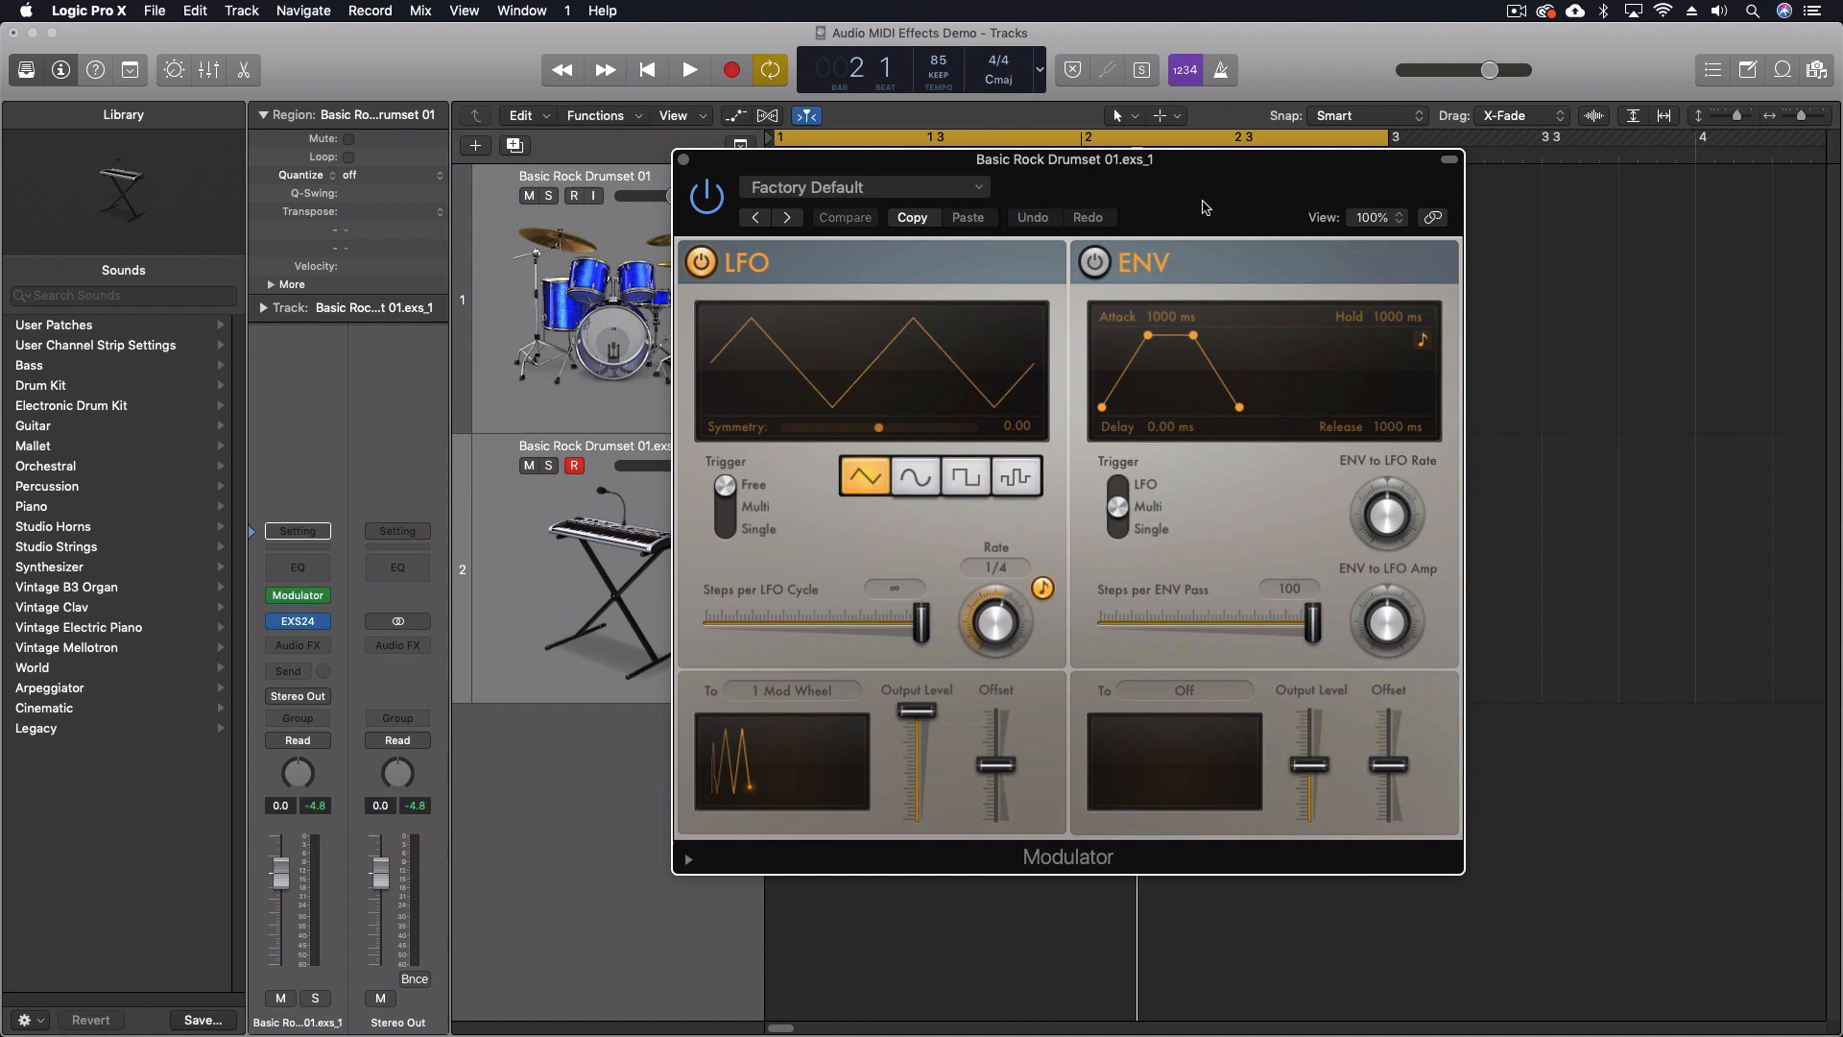
- Turn on the Modulator's envelope and shorten its attack to 58 ms while playing the loop
click(1093, 264)
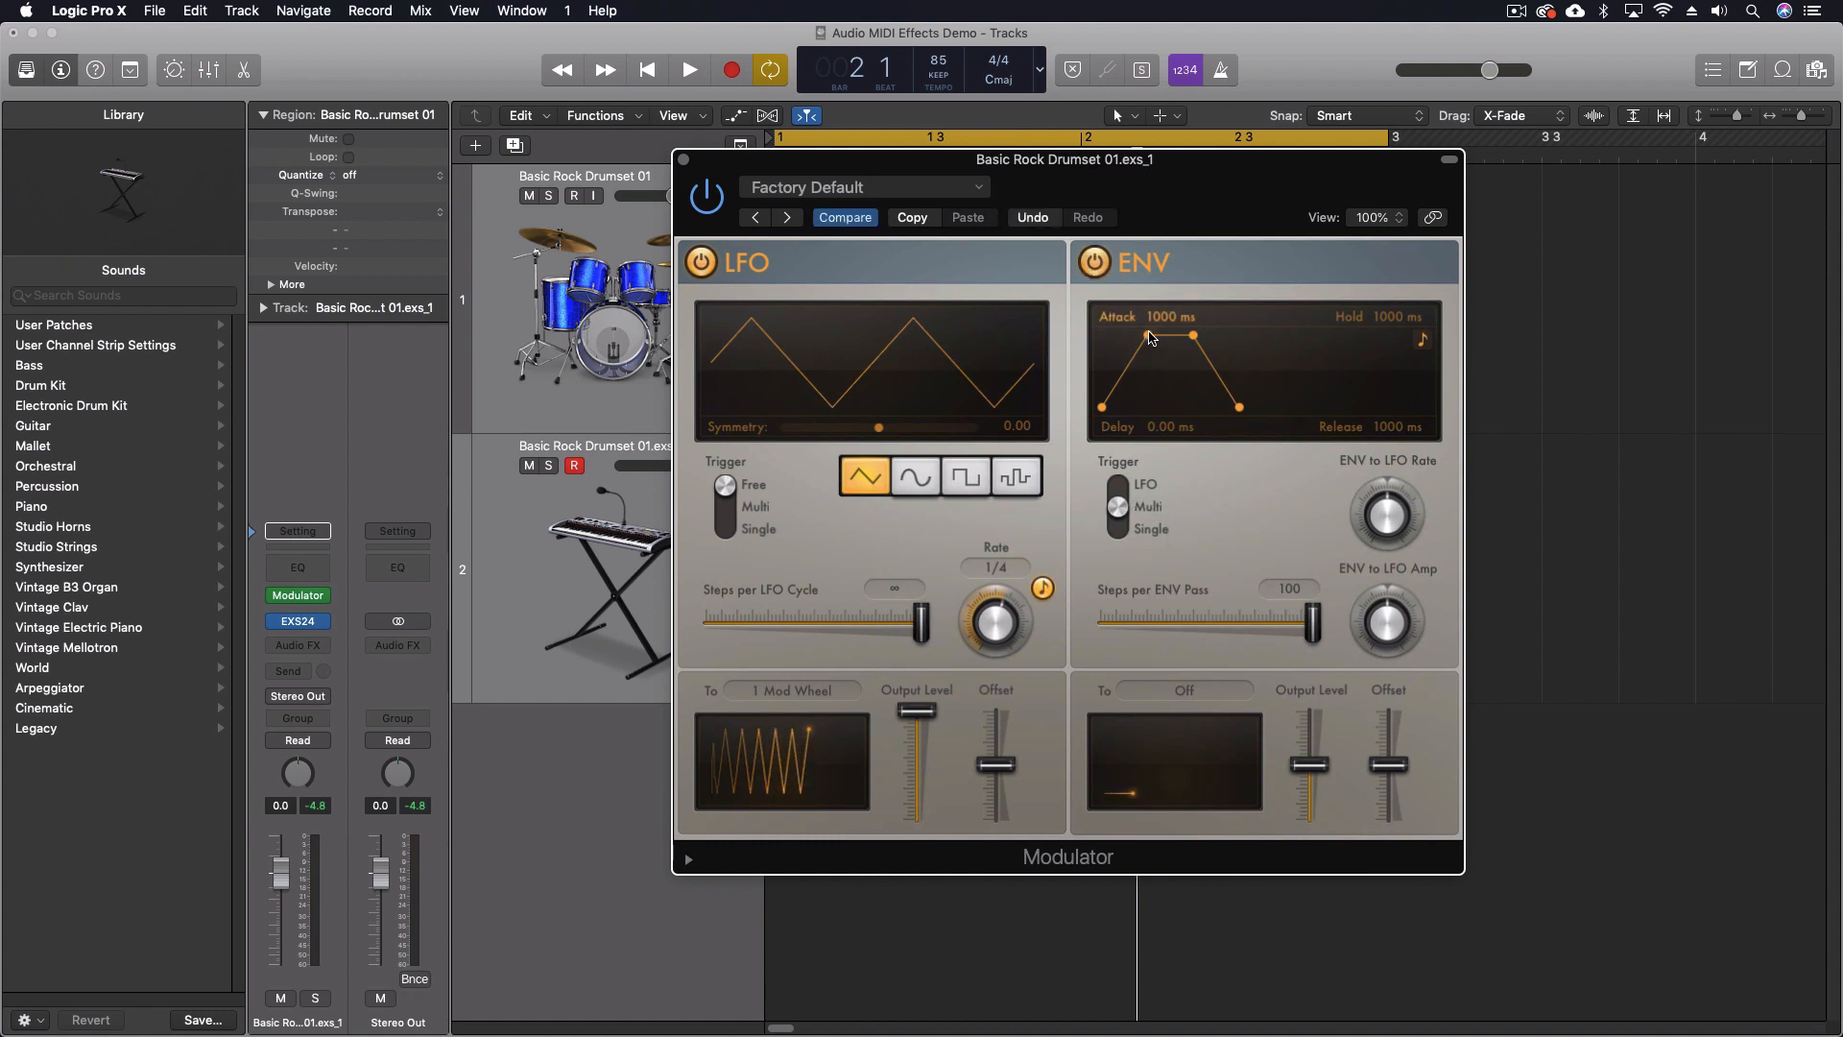
drag(1149, 336, 1124, 337)
key(space)
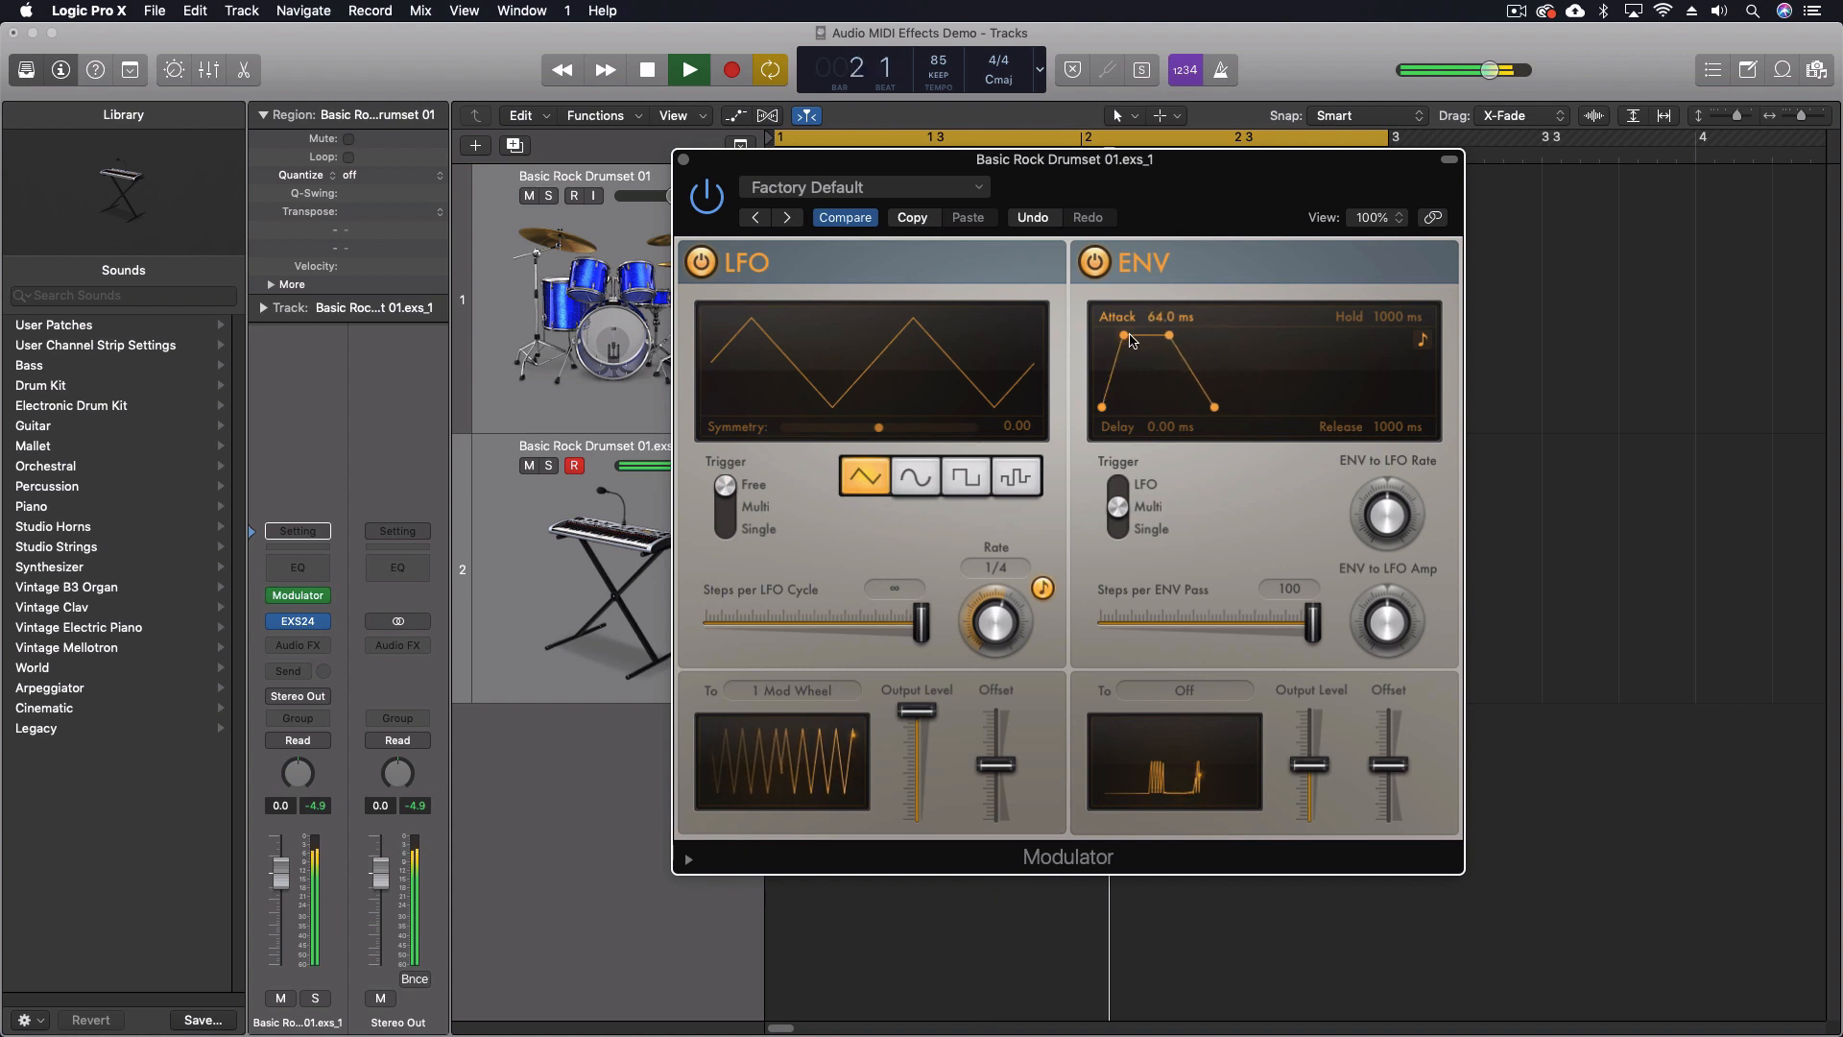
key(space)
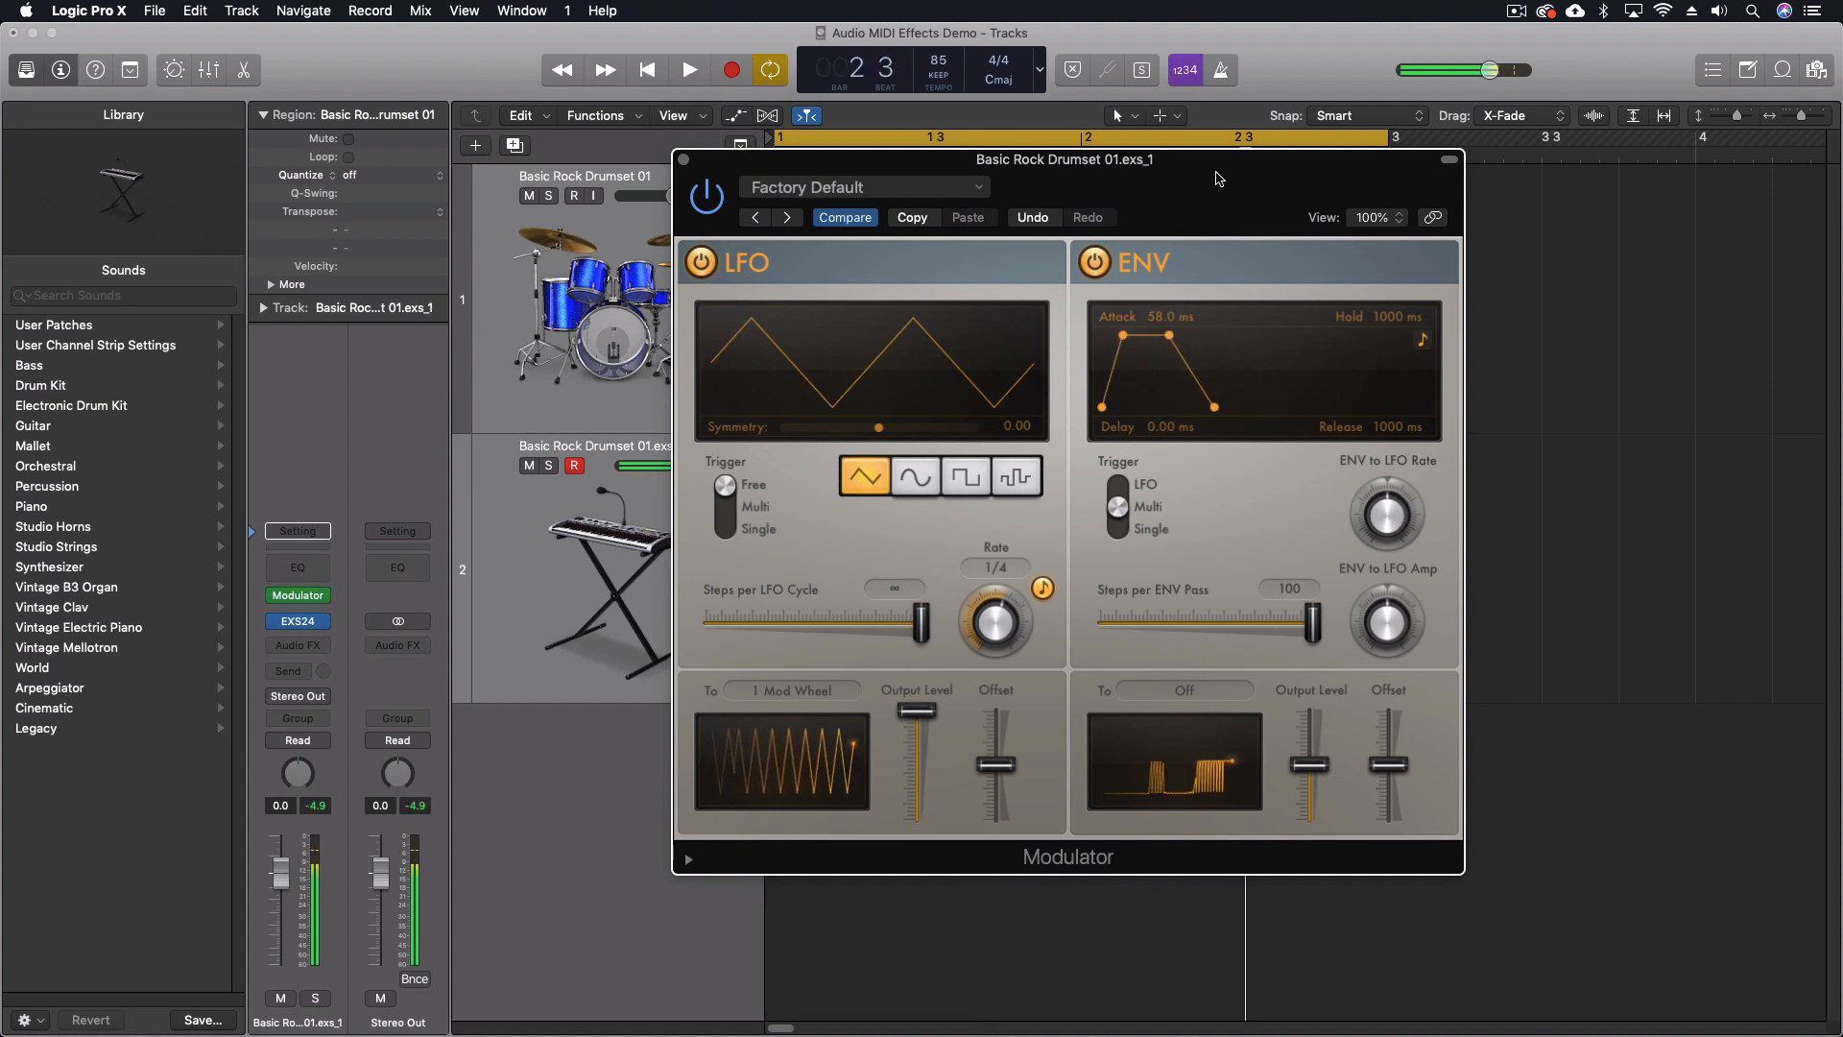
- Assign the Modulator envelope to the EXS24 output volume by learning the plug-in parameter, with both plug-in windows arranged to stay visible
drag(1218, 175, 1490, 149)
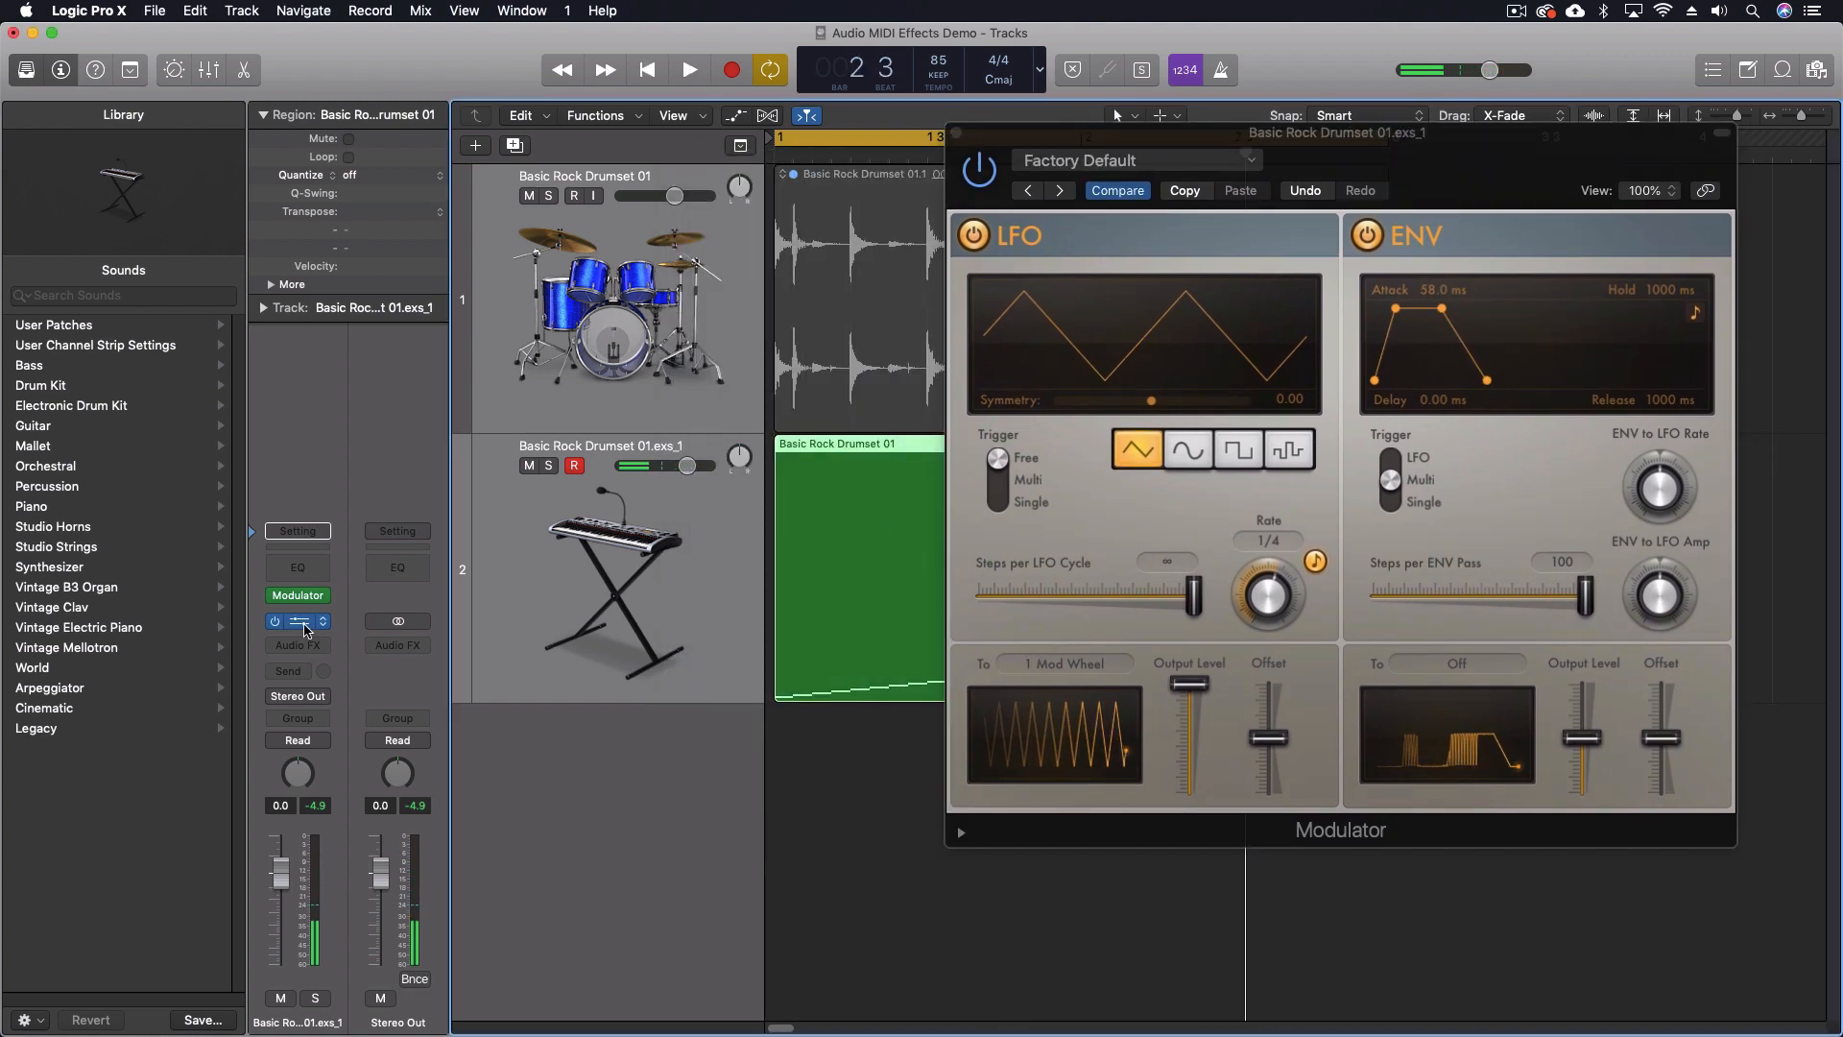
click(309, 624)
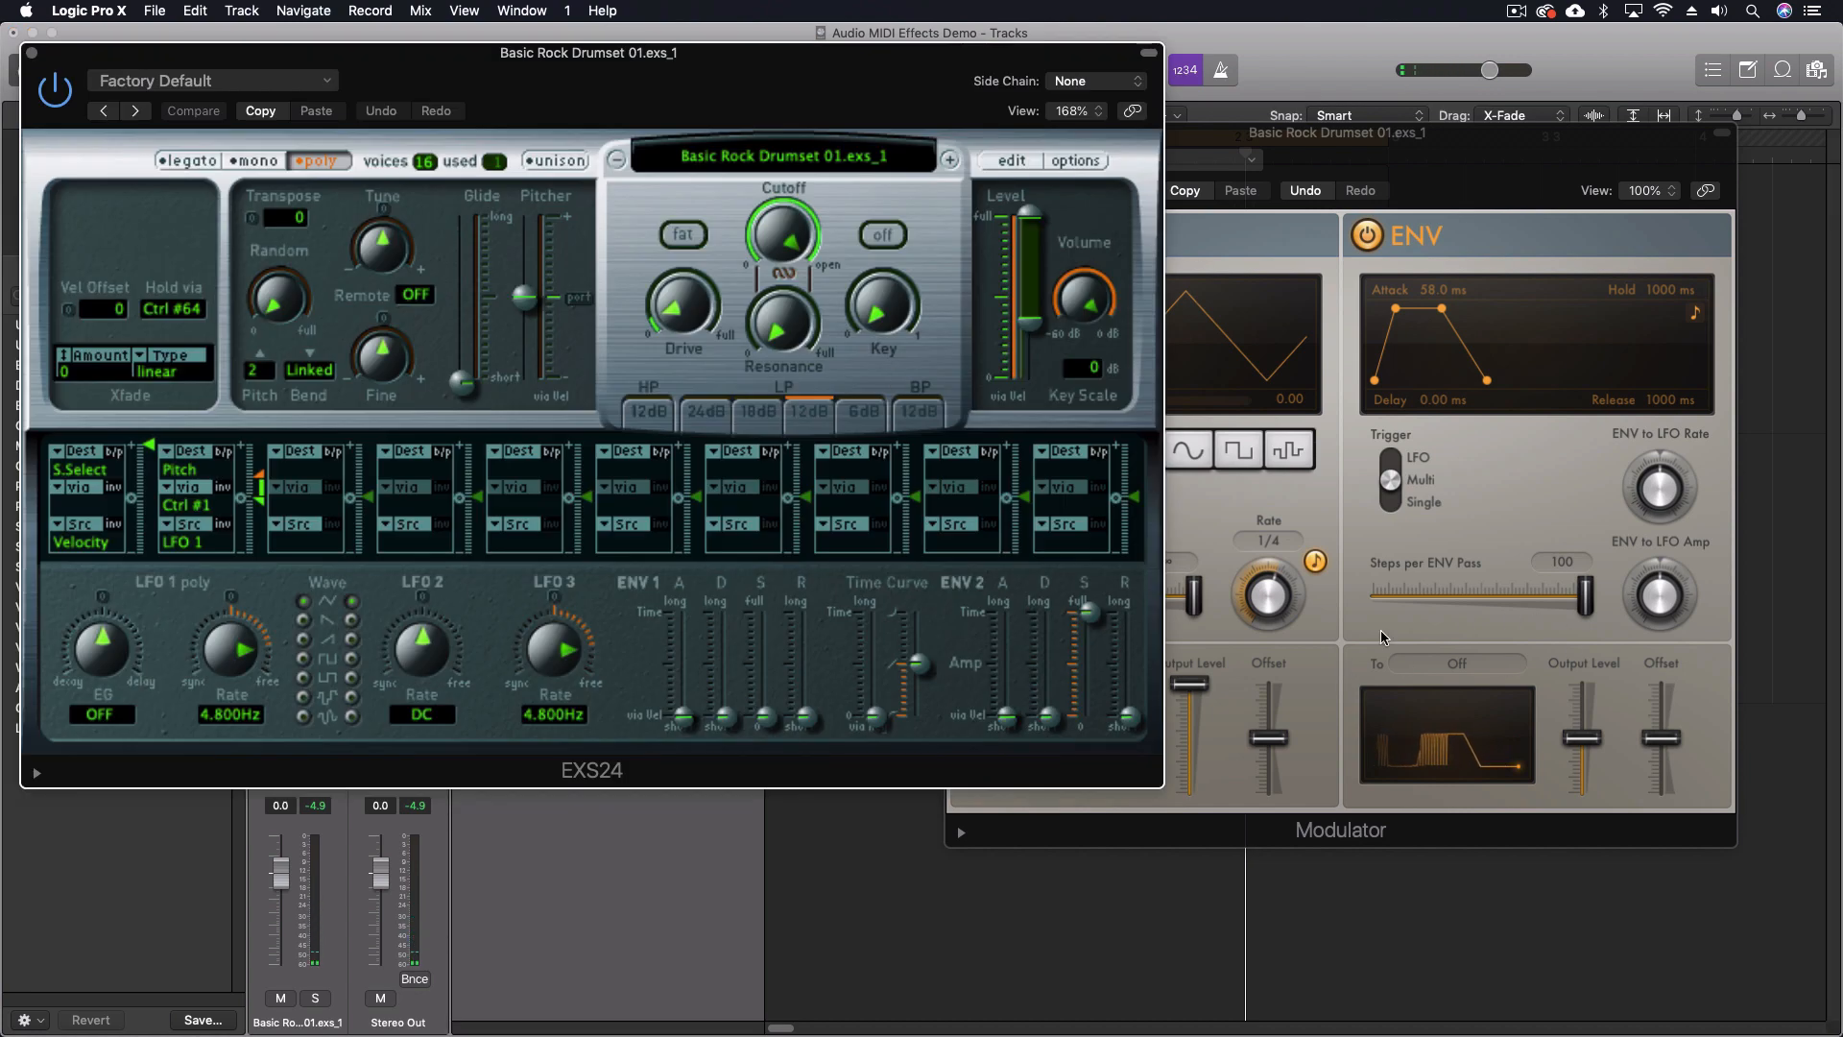
click(1464, 663)
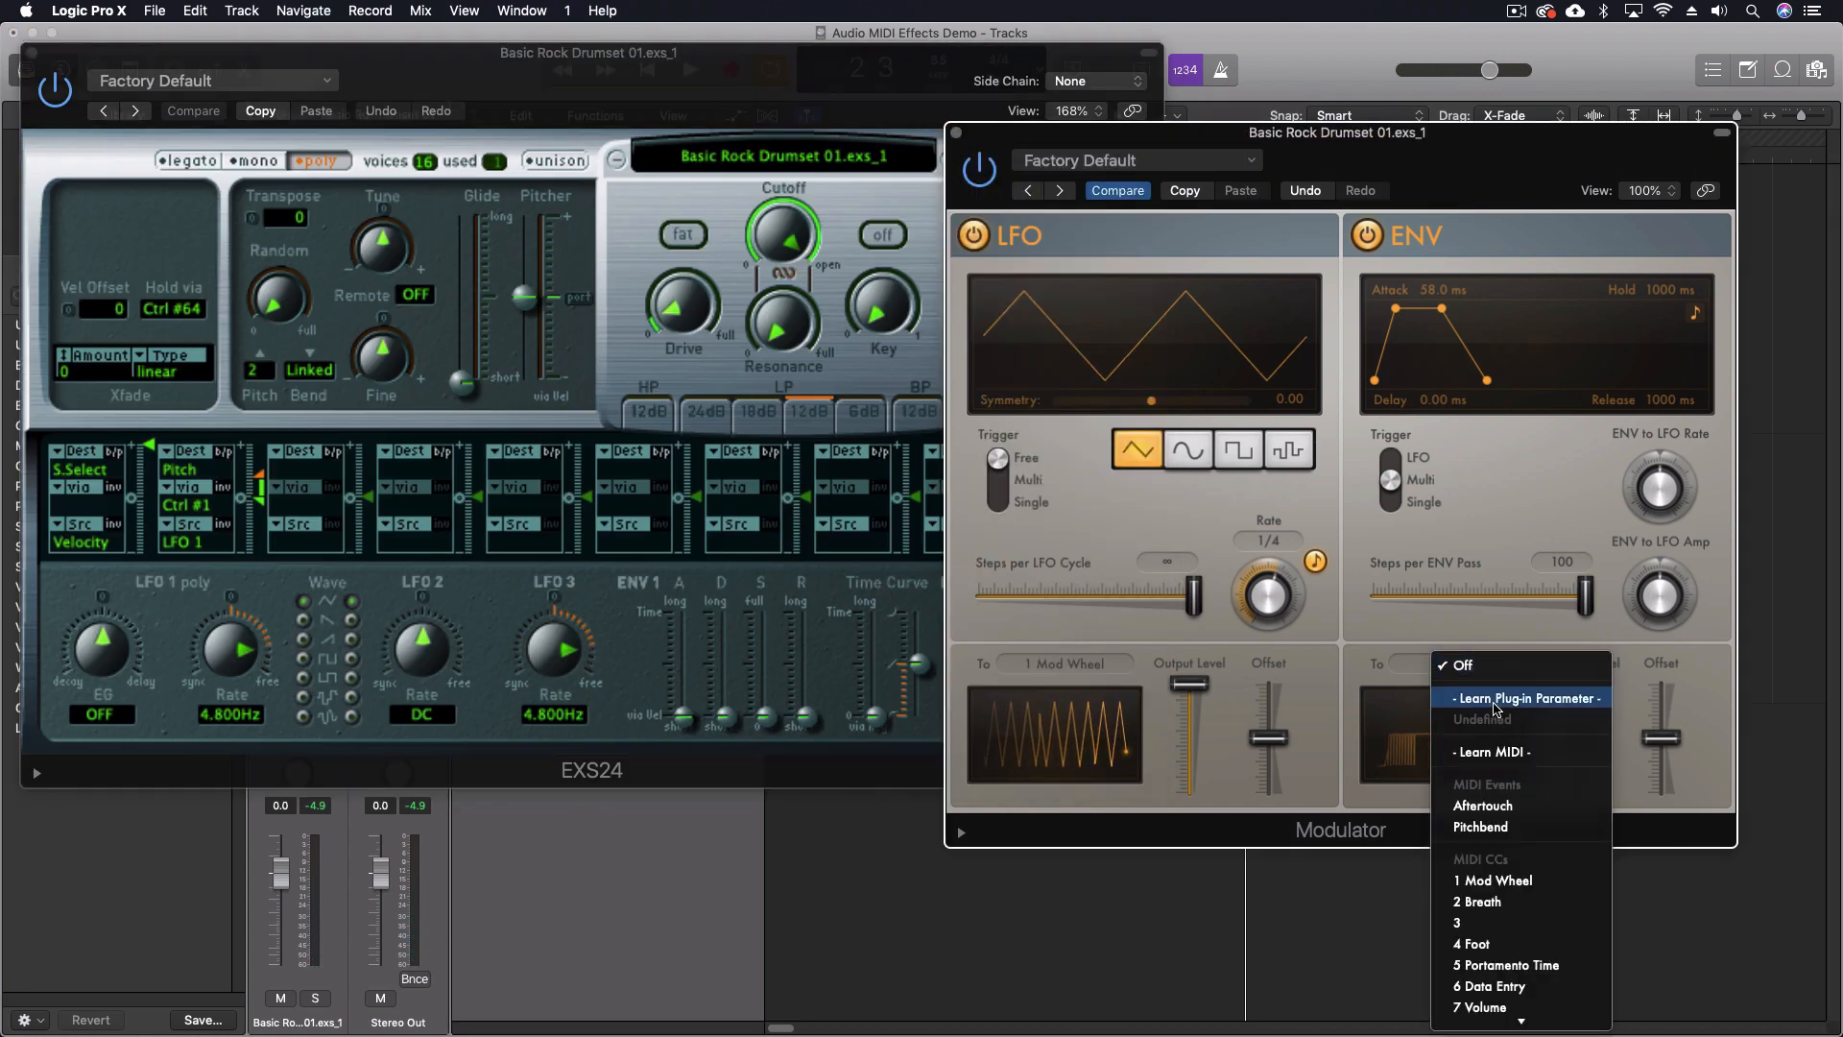
click(1517, 698)
drag(893, 100, 795, 97)
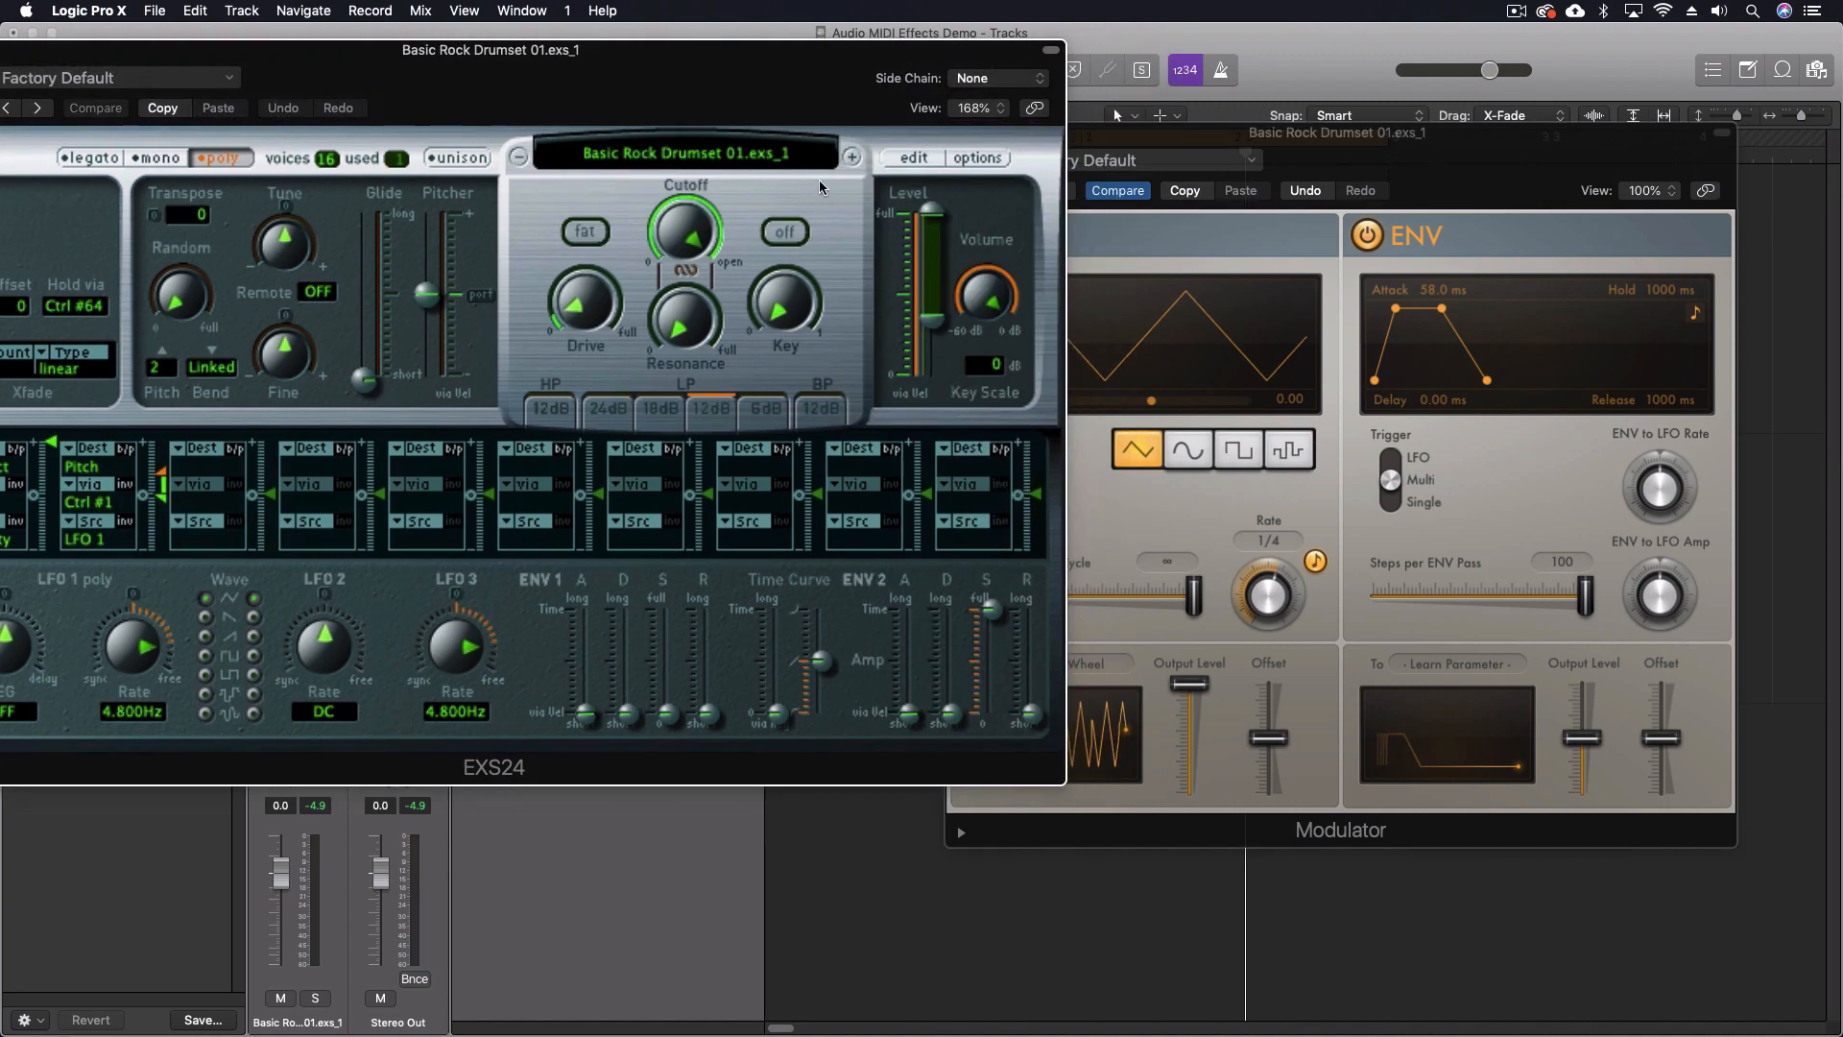
click(983, 298)
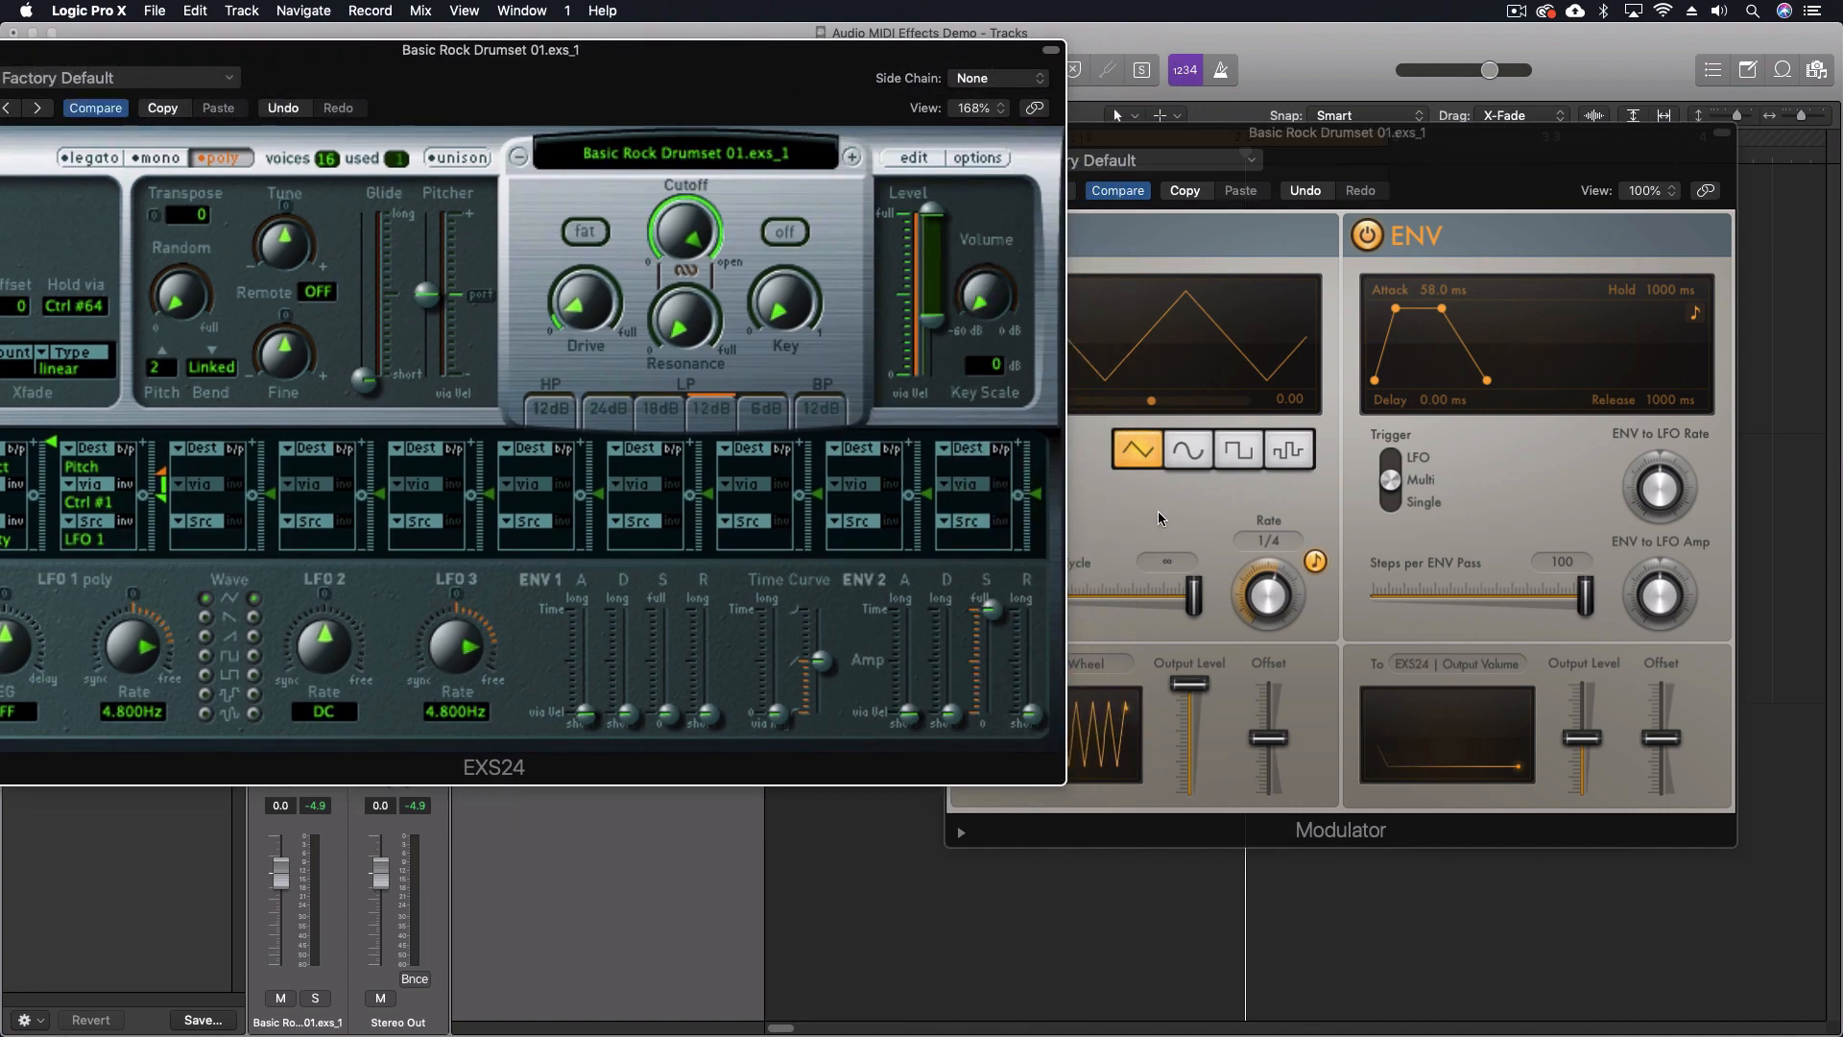
drag(76, 124, 163, 745)
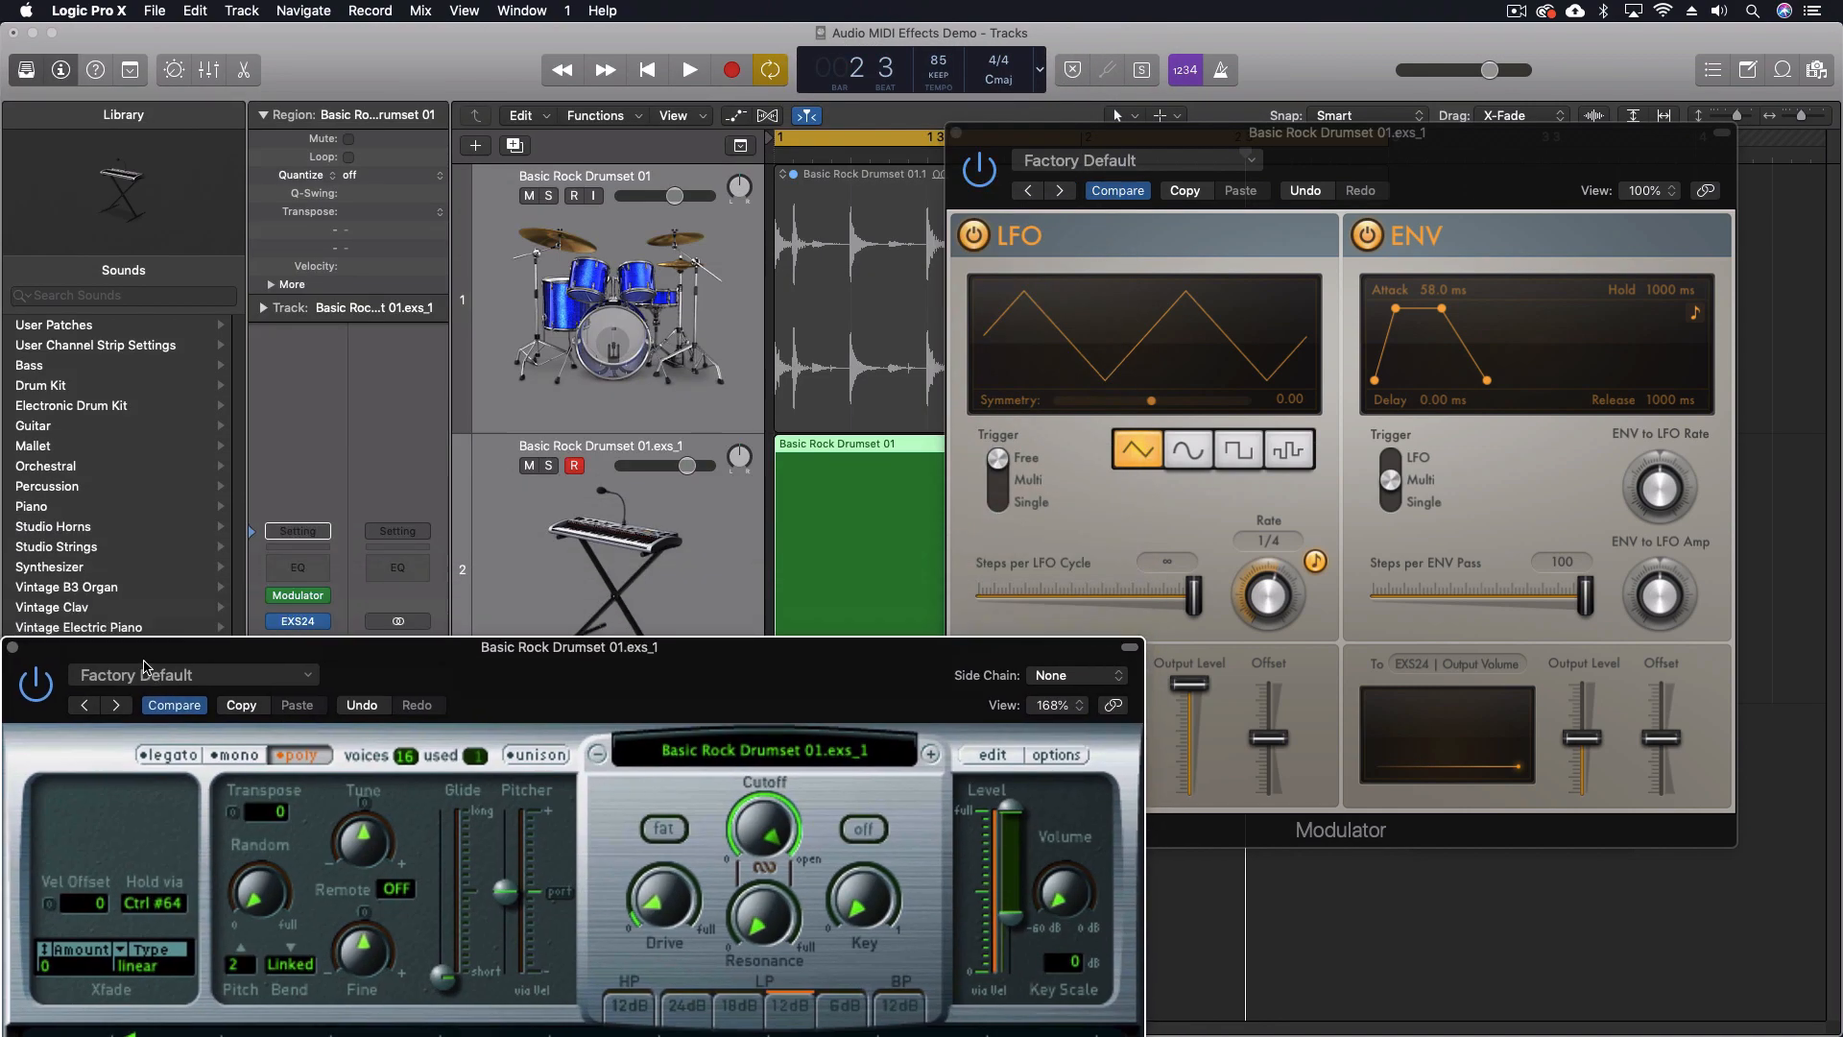
- During playback, shape the envelope with a 53 ms attack and 2.40 ms hold, and raise its output level to near maximum
key(space)
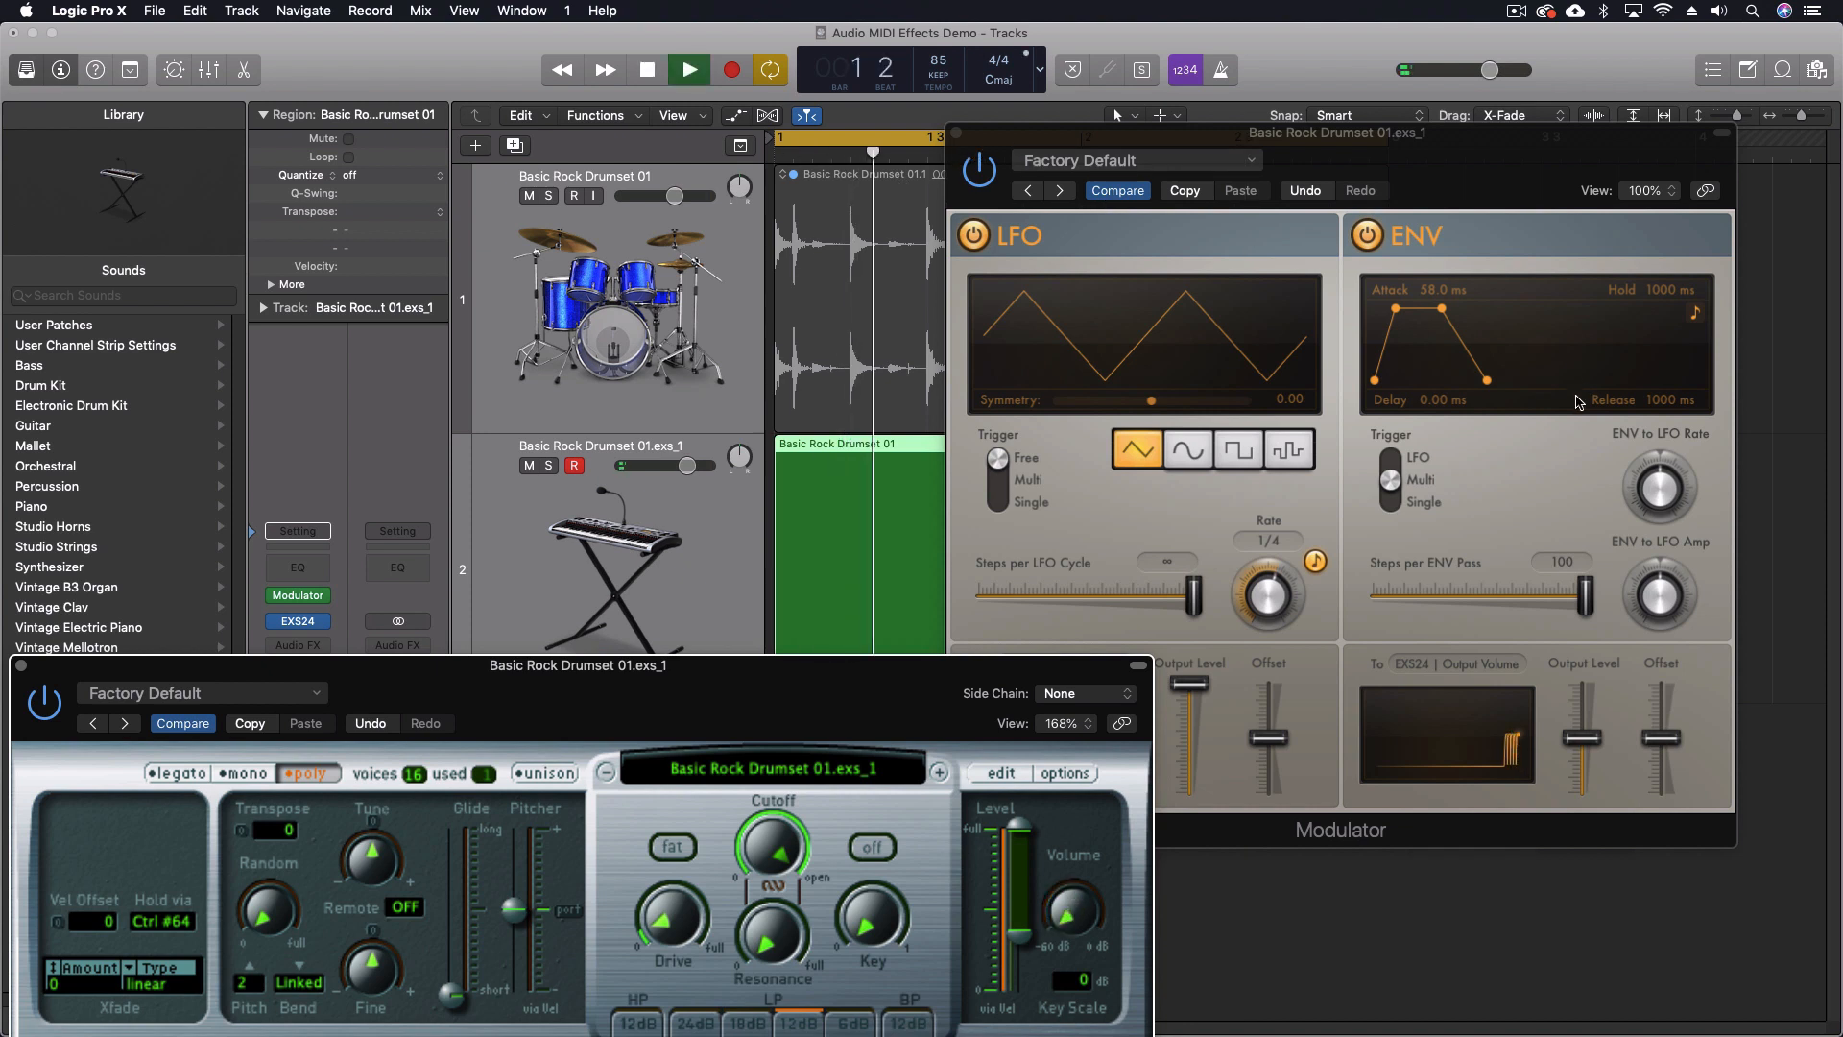
mouse_move(1400, 313)
mouse_down()
mouse_move(1431, 312)
mouse_move(1399, 312)
mouse_up()
drag(1583, 737, 1589, 691)
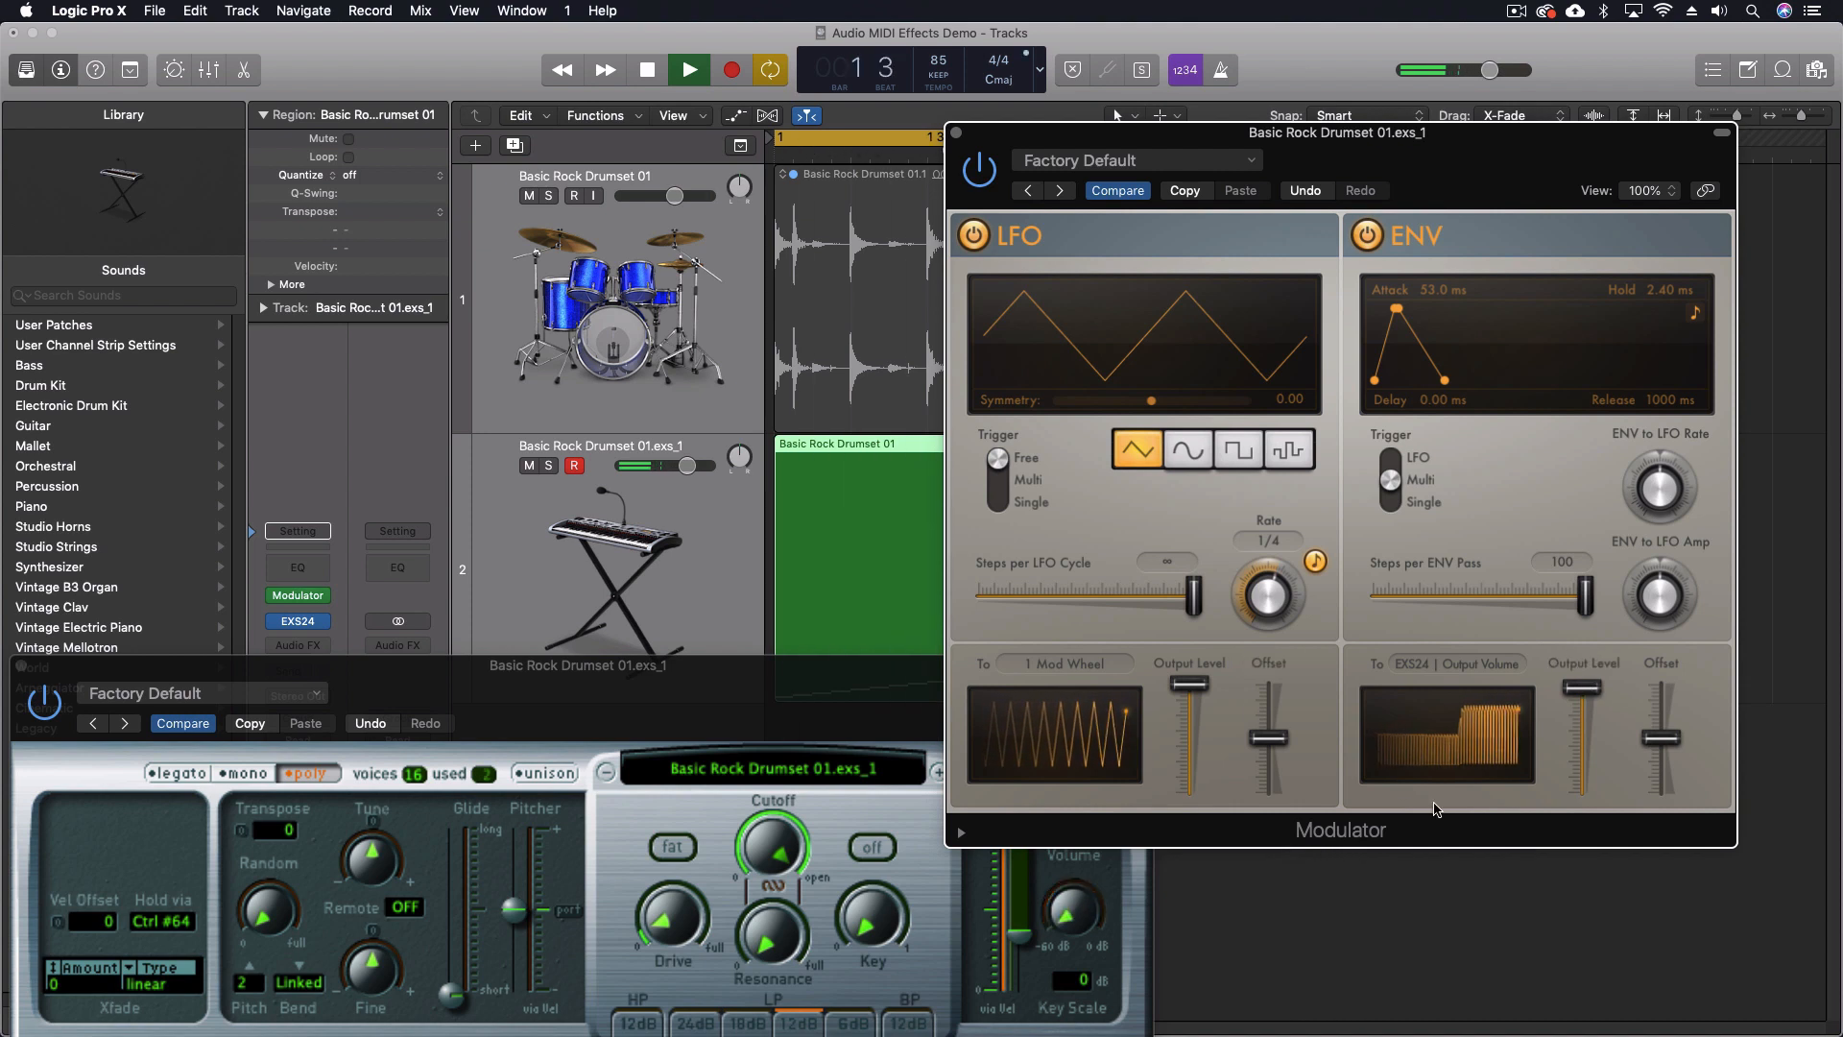
- Lower the Modulator envelope's output offset slightly below 0 % while listening, and stop playback
mouse_move(1672, 748)
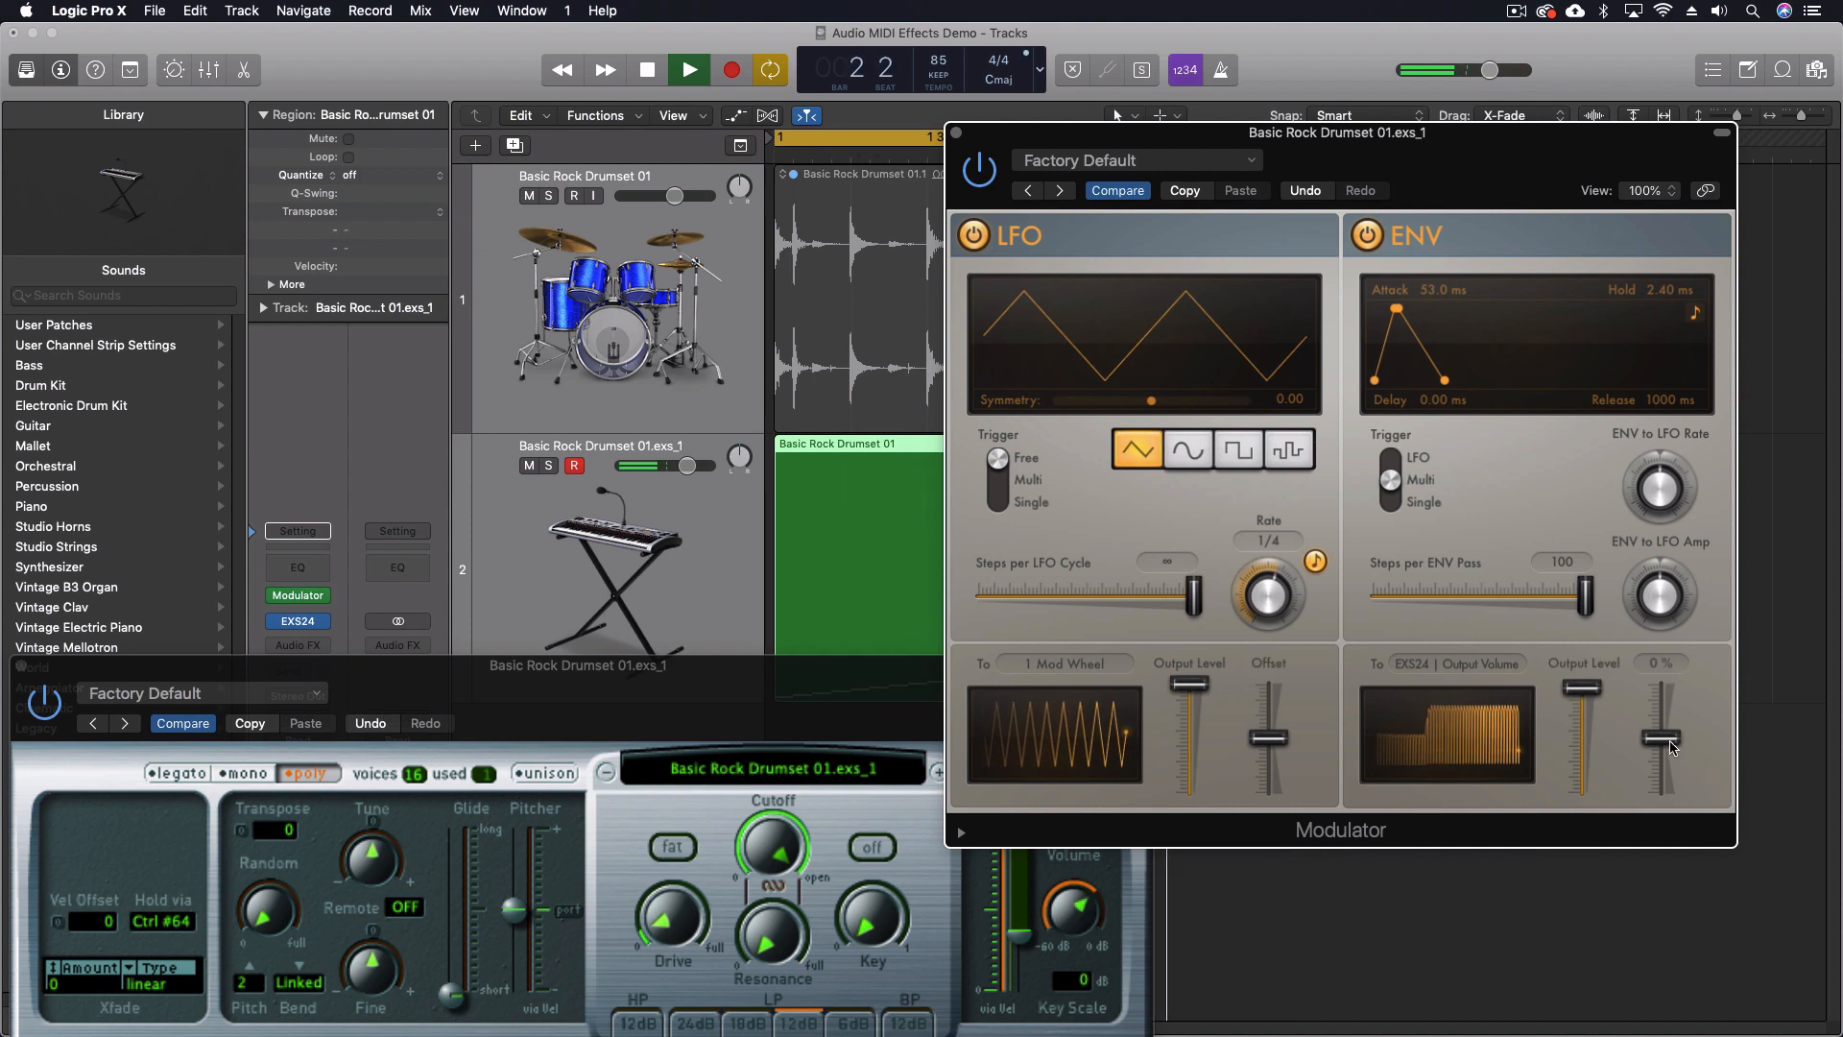
mouse_move(1671, 748)
mouse_down()
mouse_move(1667, 716)
mouse_move(1662, 744)
mouse_up()
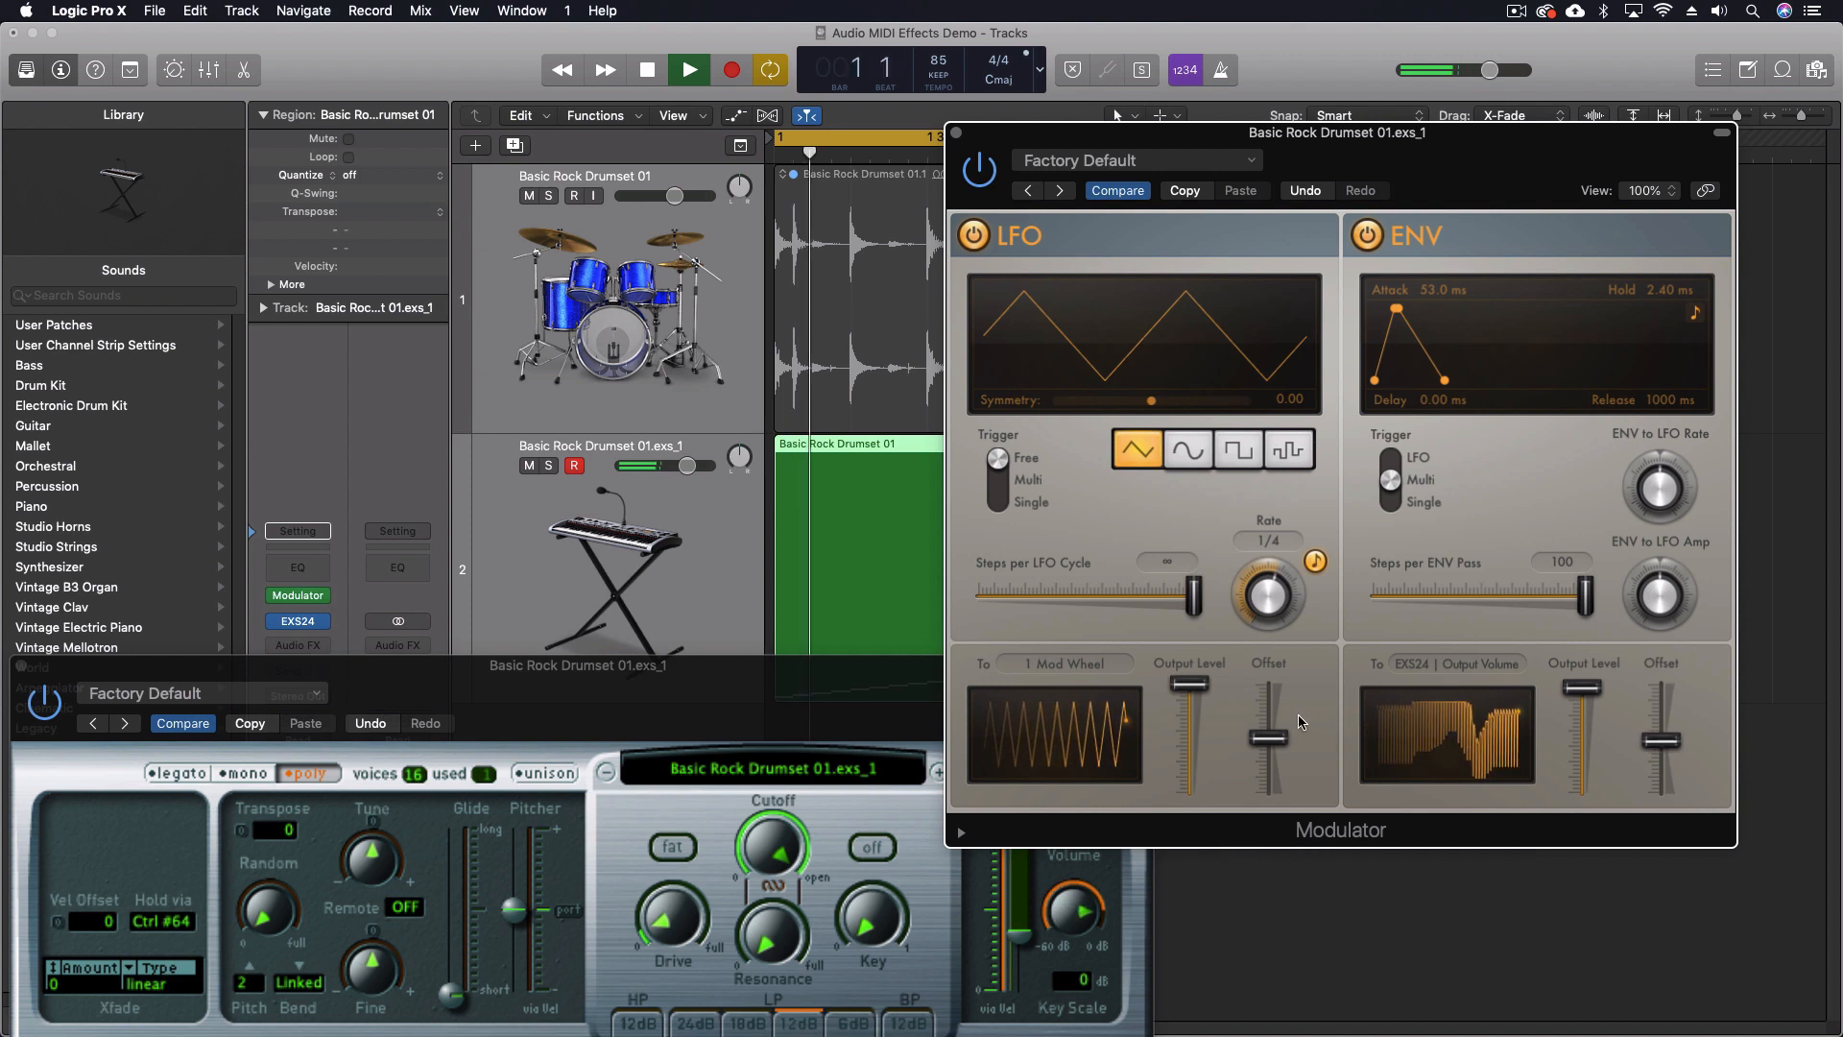
key(space)
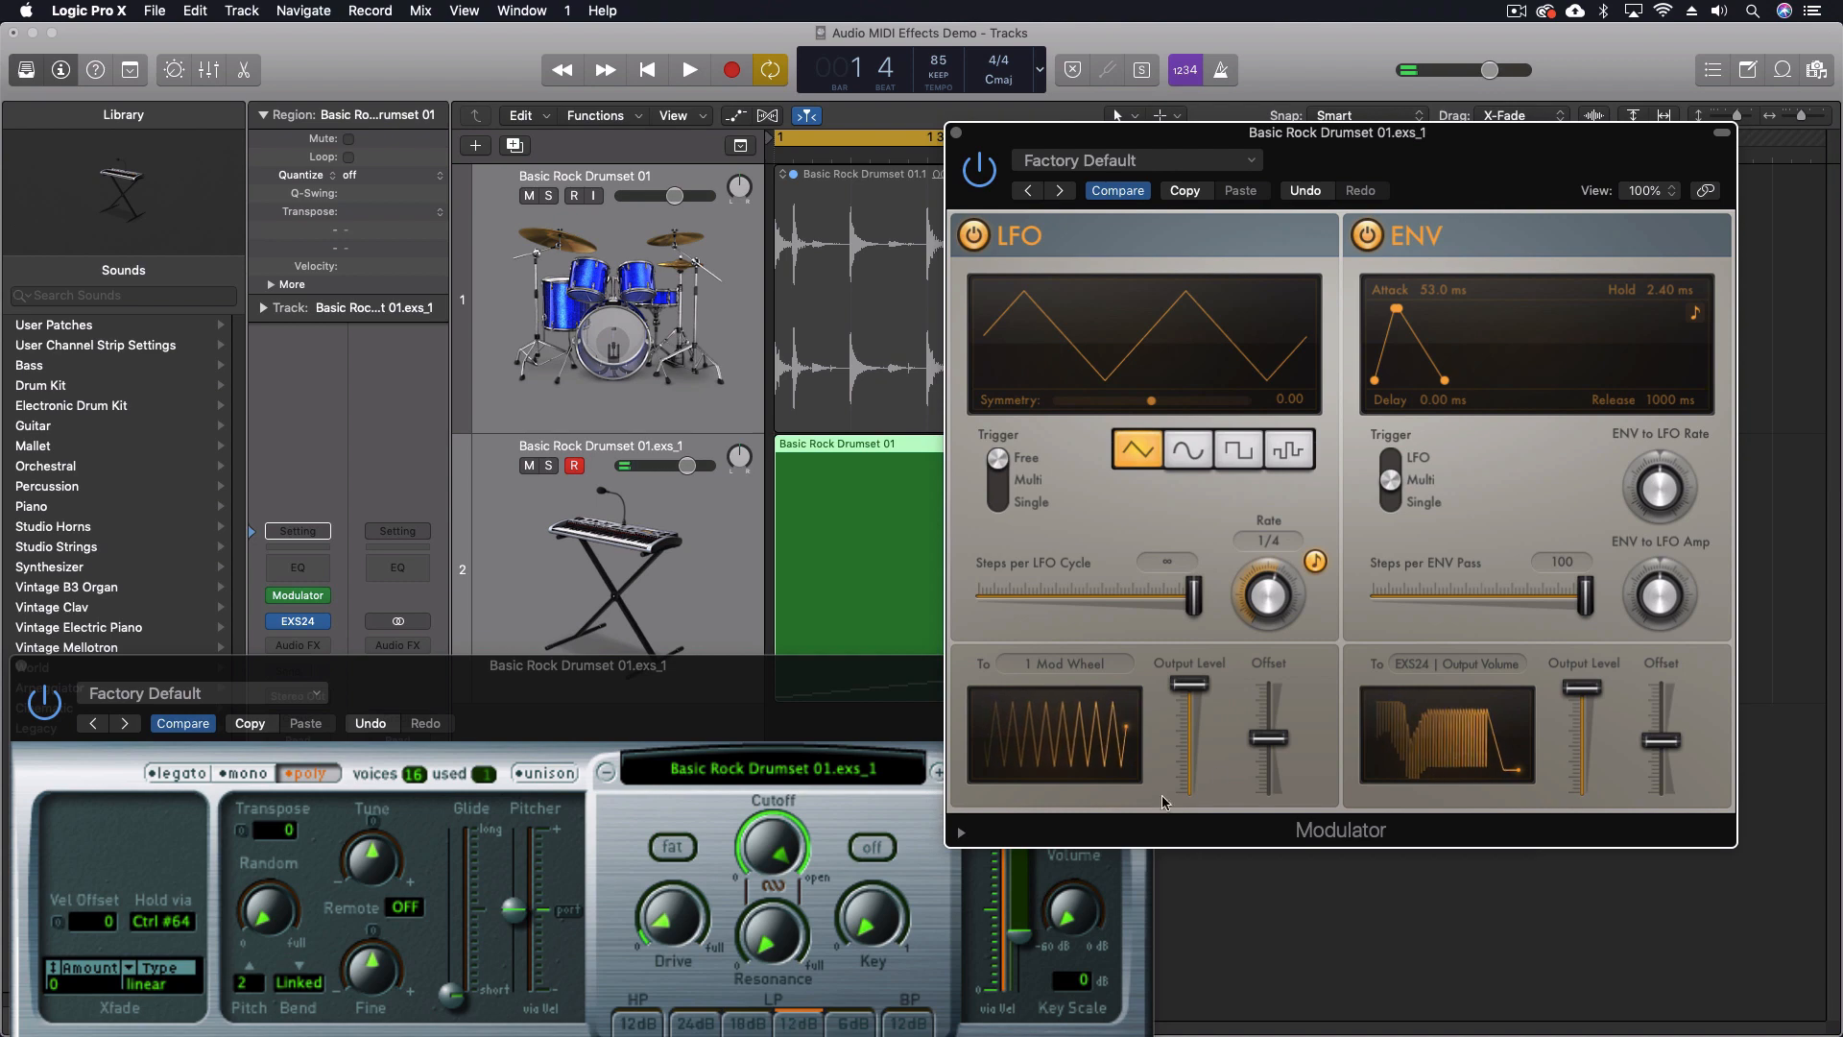
- Add a Channel EQ to the sampler track with a 0.5 dB high shelf at 4550 Hz and a low cut at 174 Hz
click(605, 483)
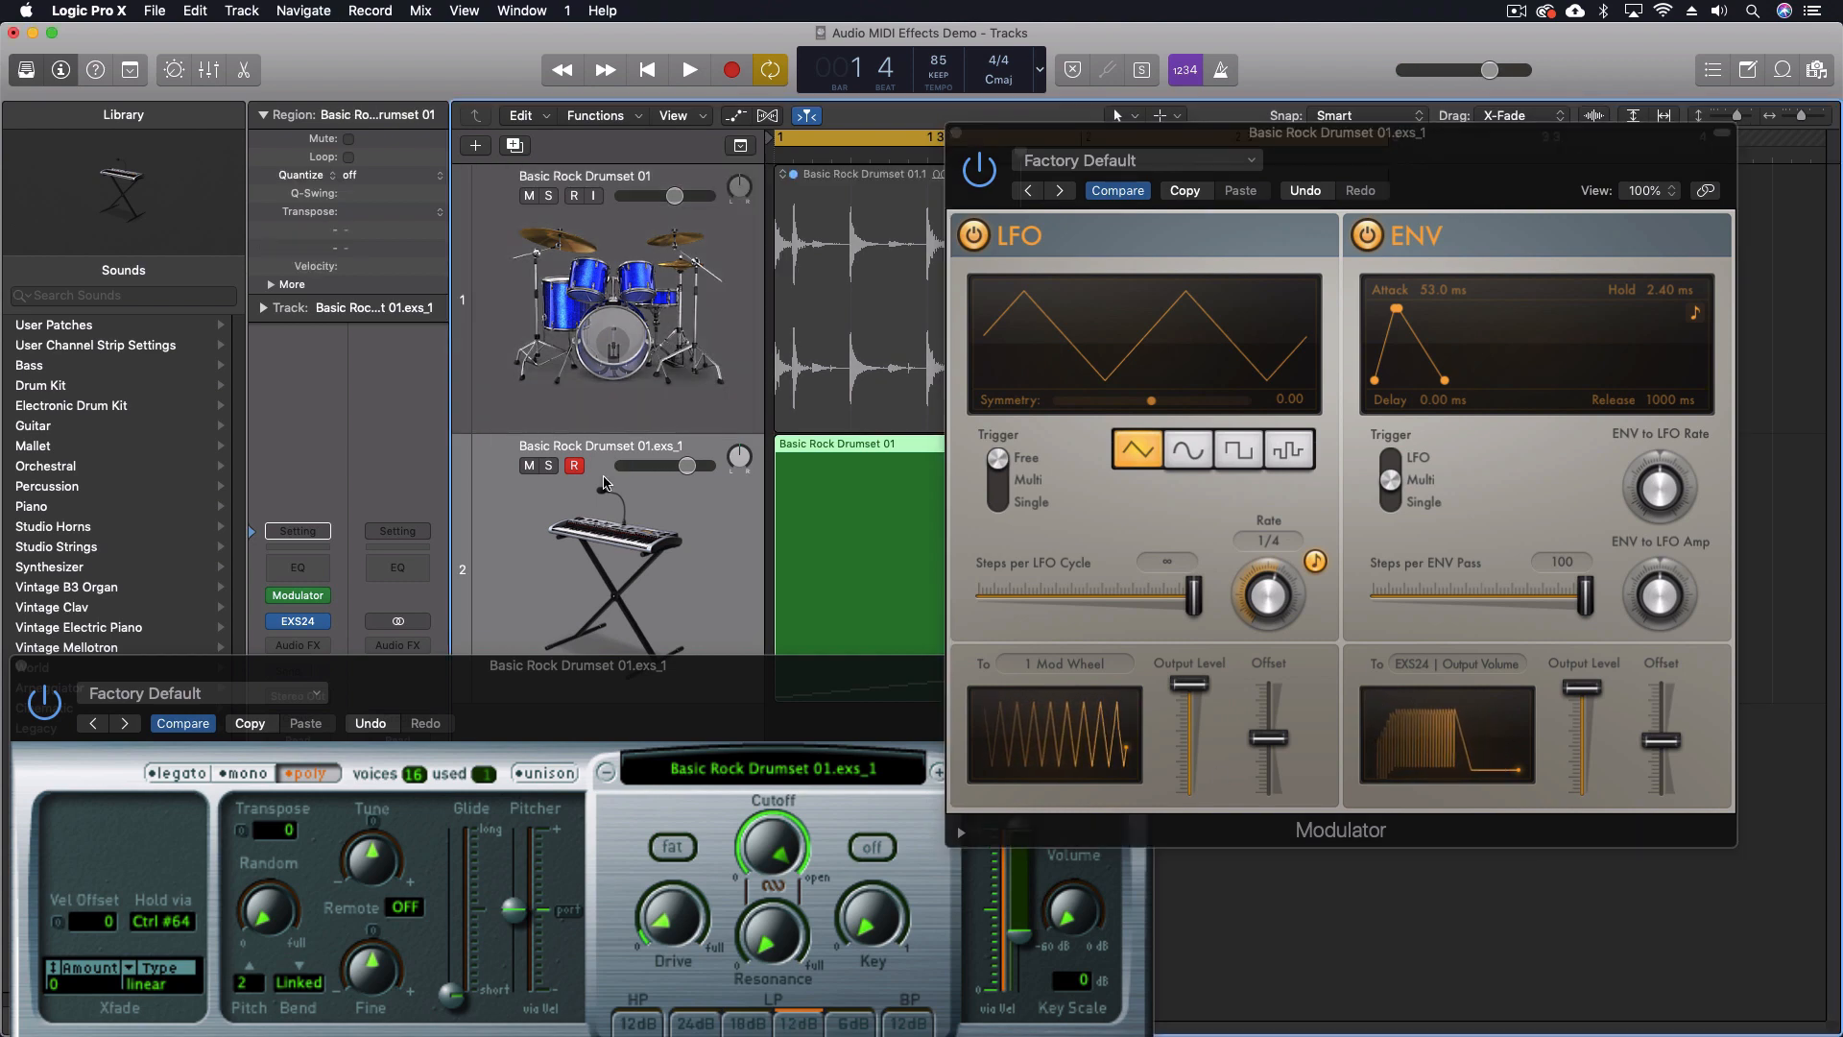
click(289, 570)
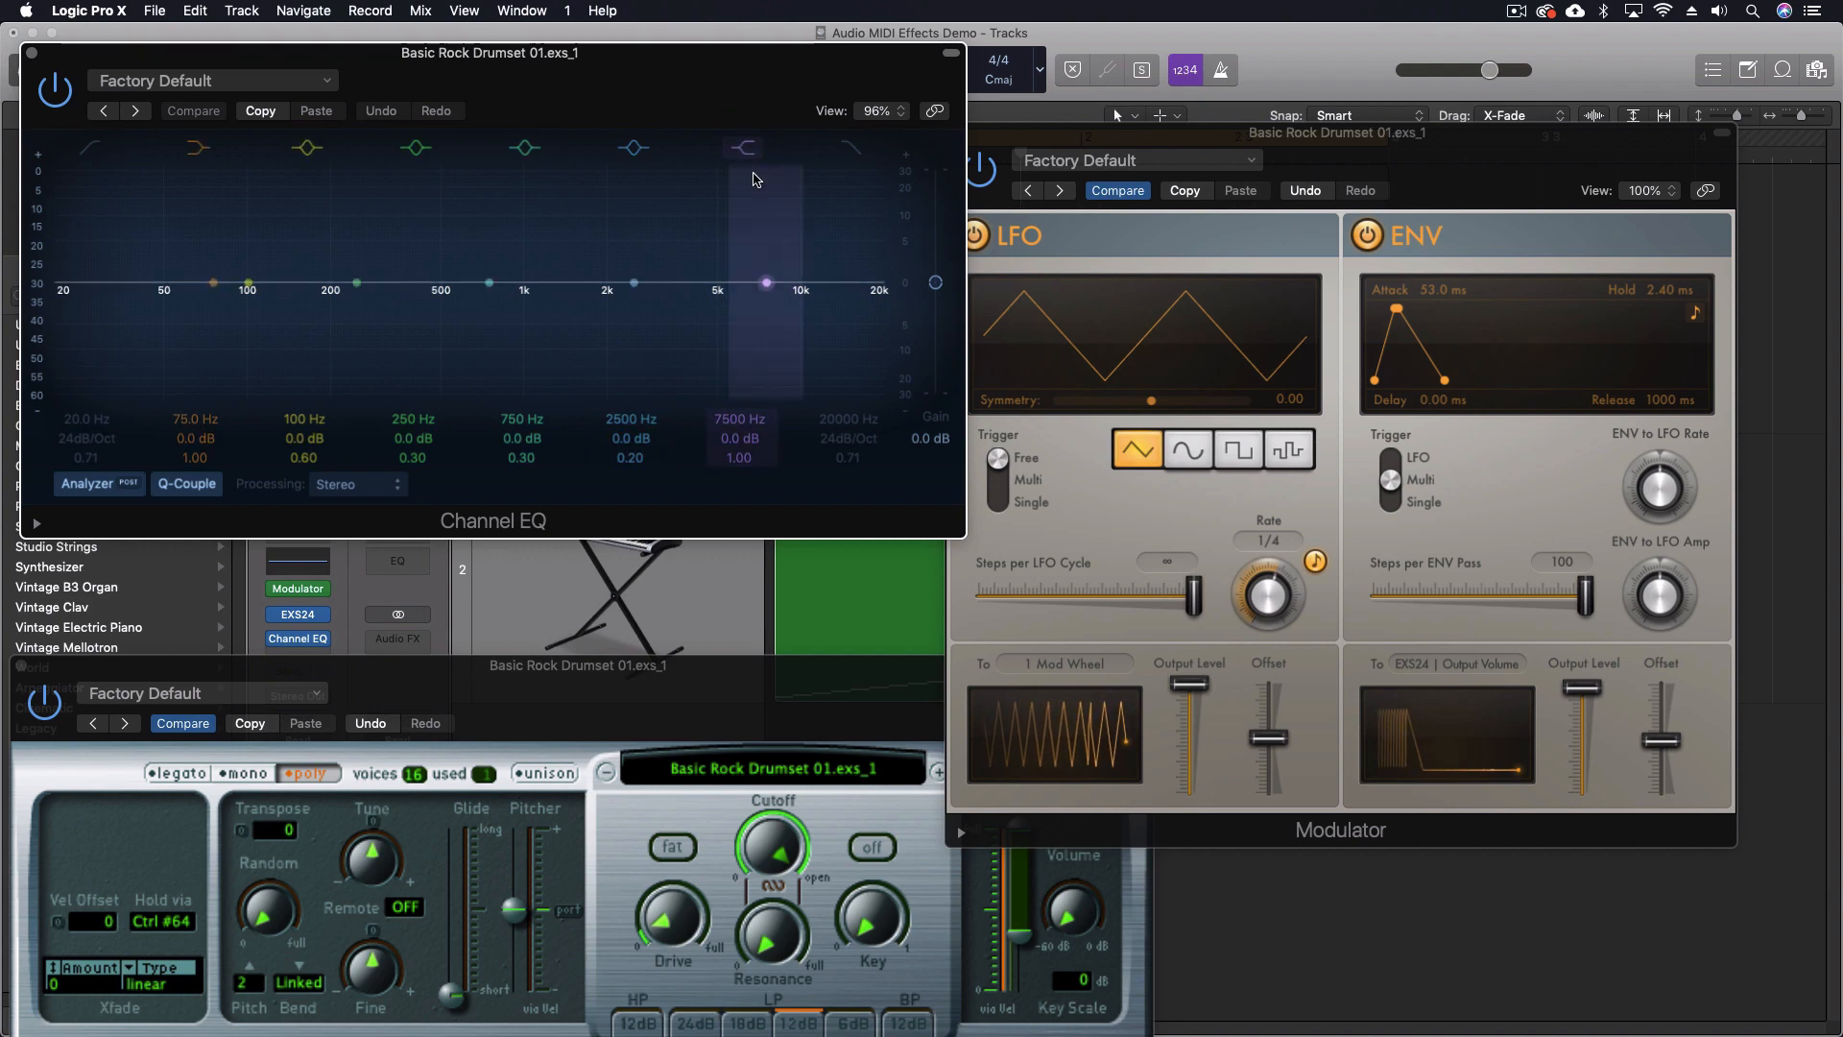
drag(768, 284, 704, 279)
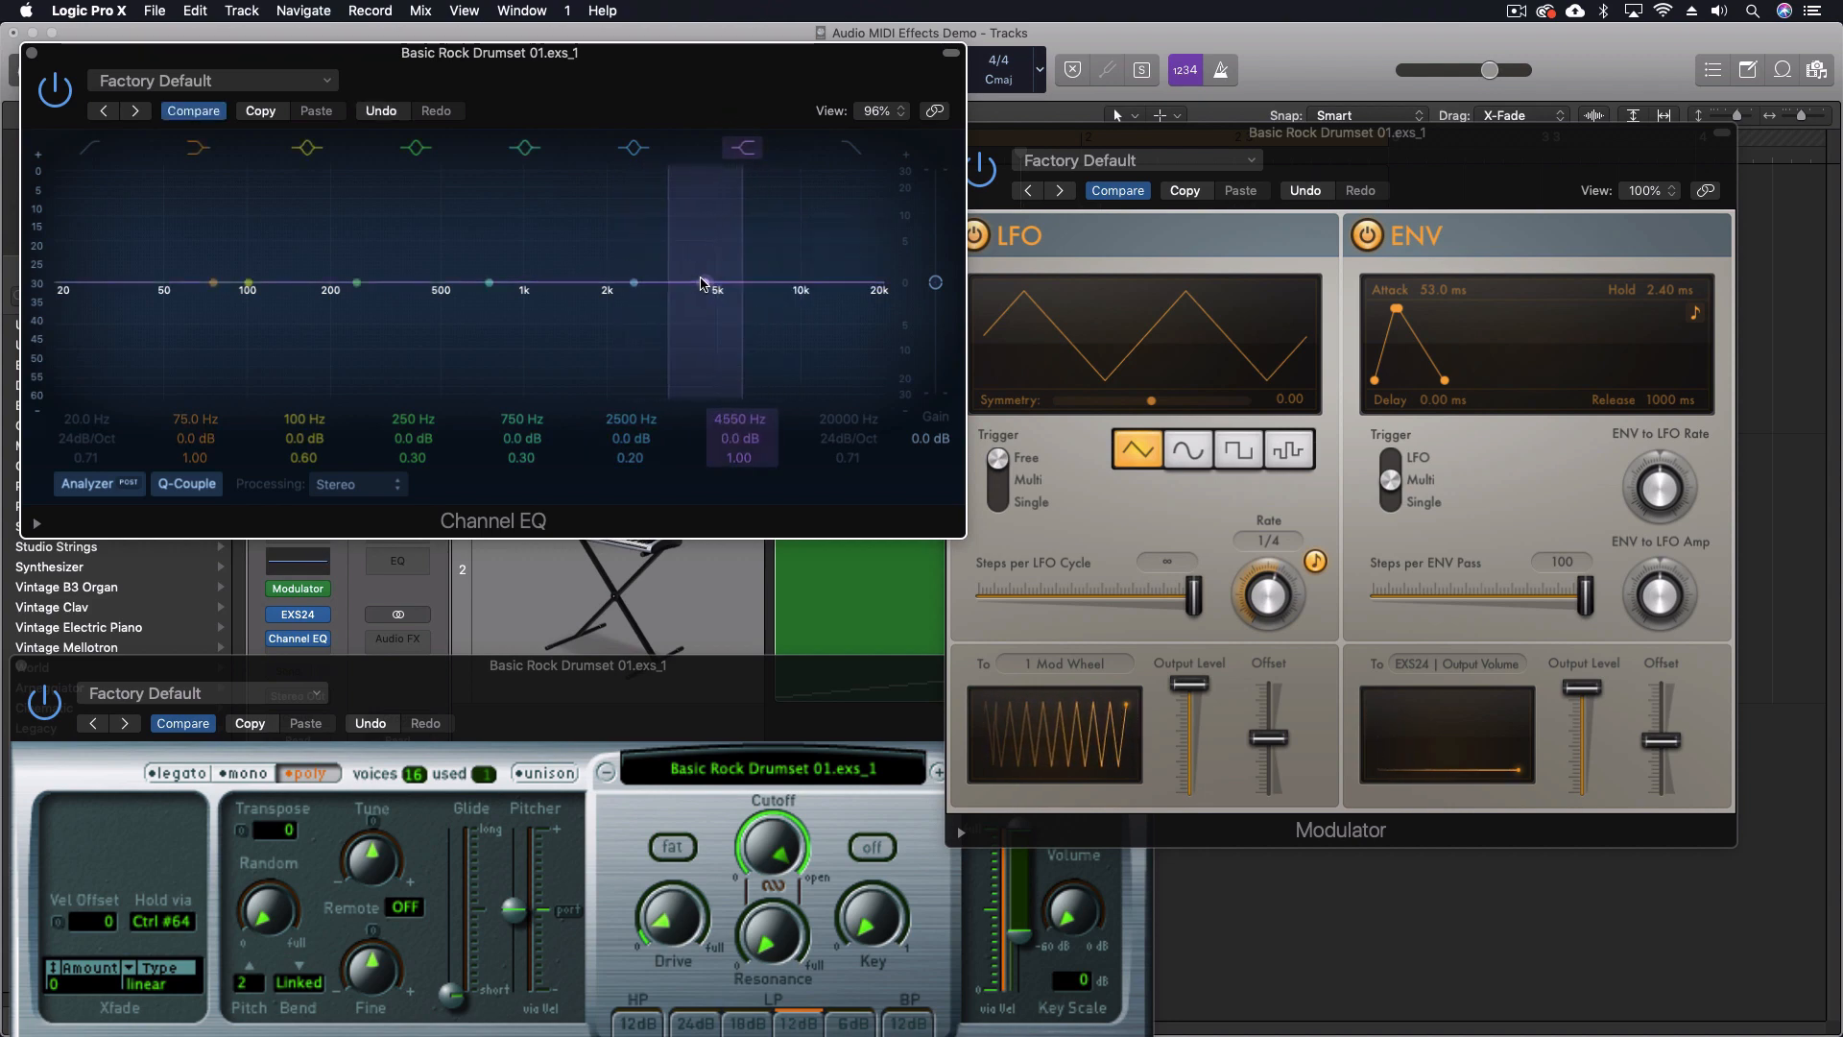
click(94, 151)
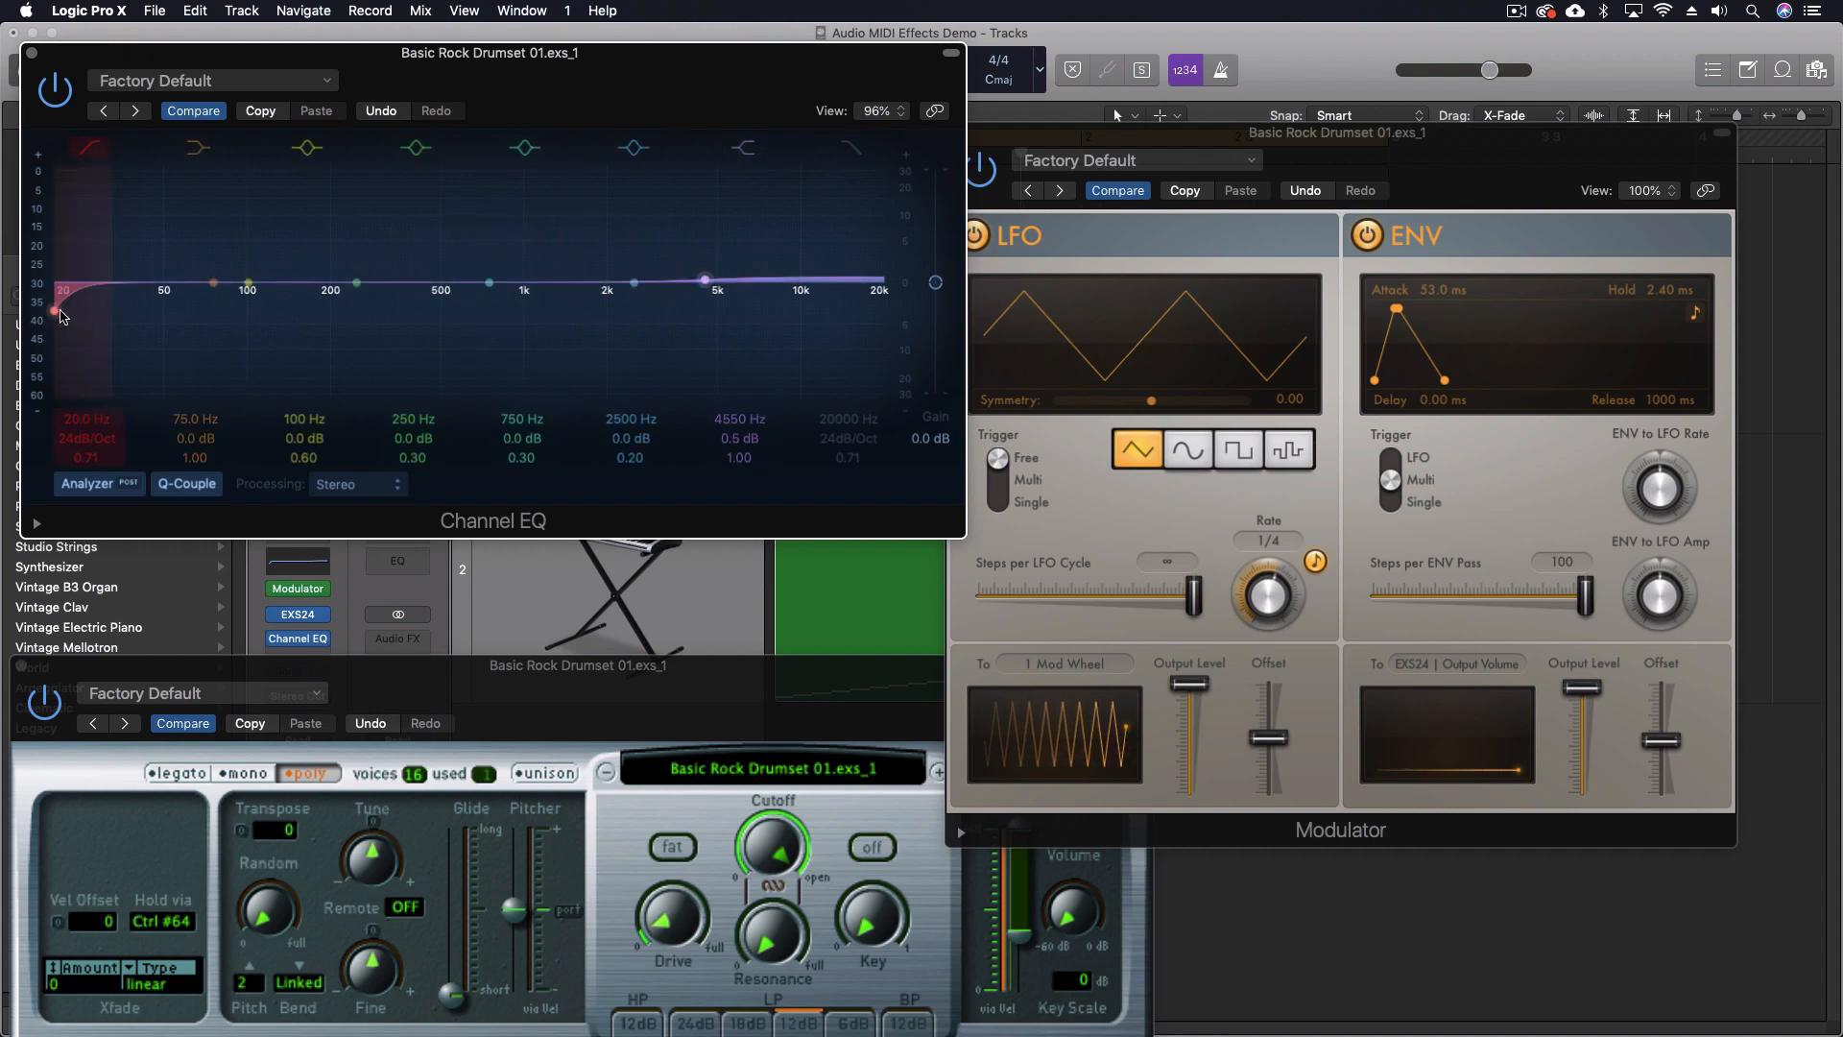
drag(59, 303, 317, 307)
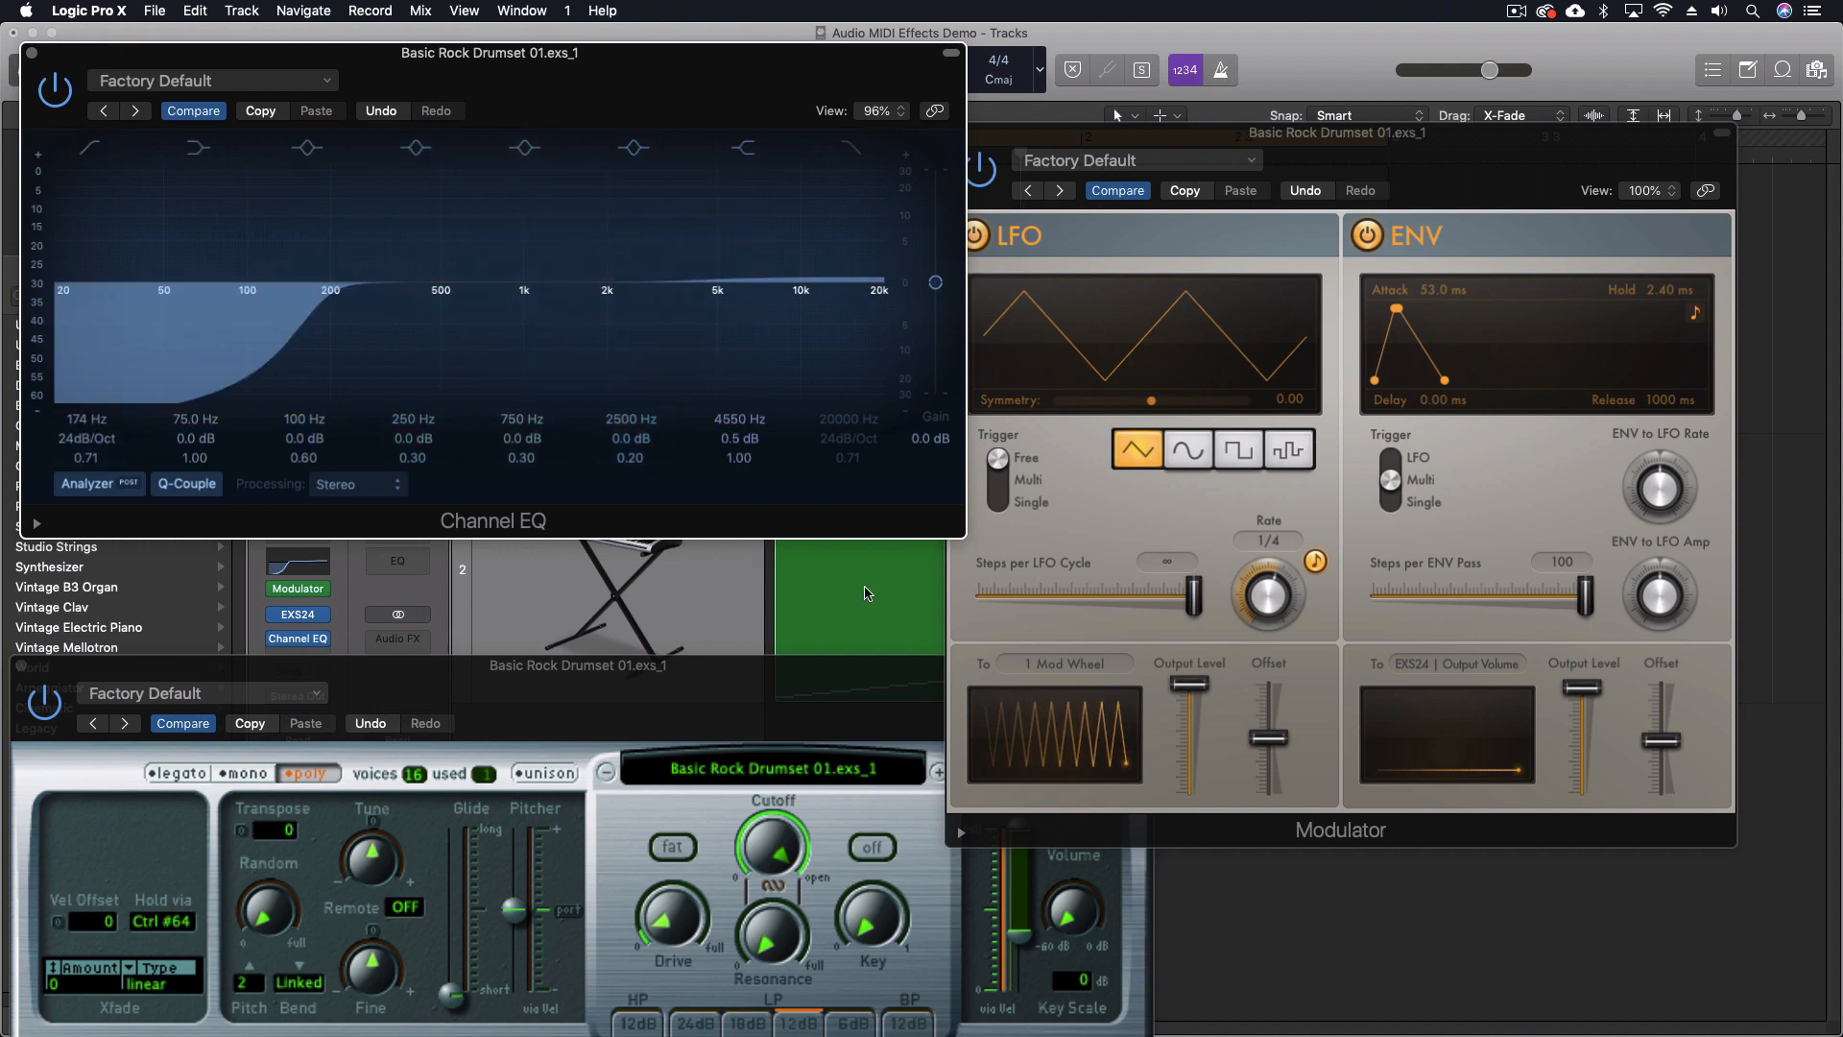
- Reassign the Modulator envelope's output to the Channel EQ low cut frequency by learning the plug-in parameter
click(1446, 668)
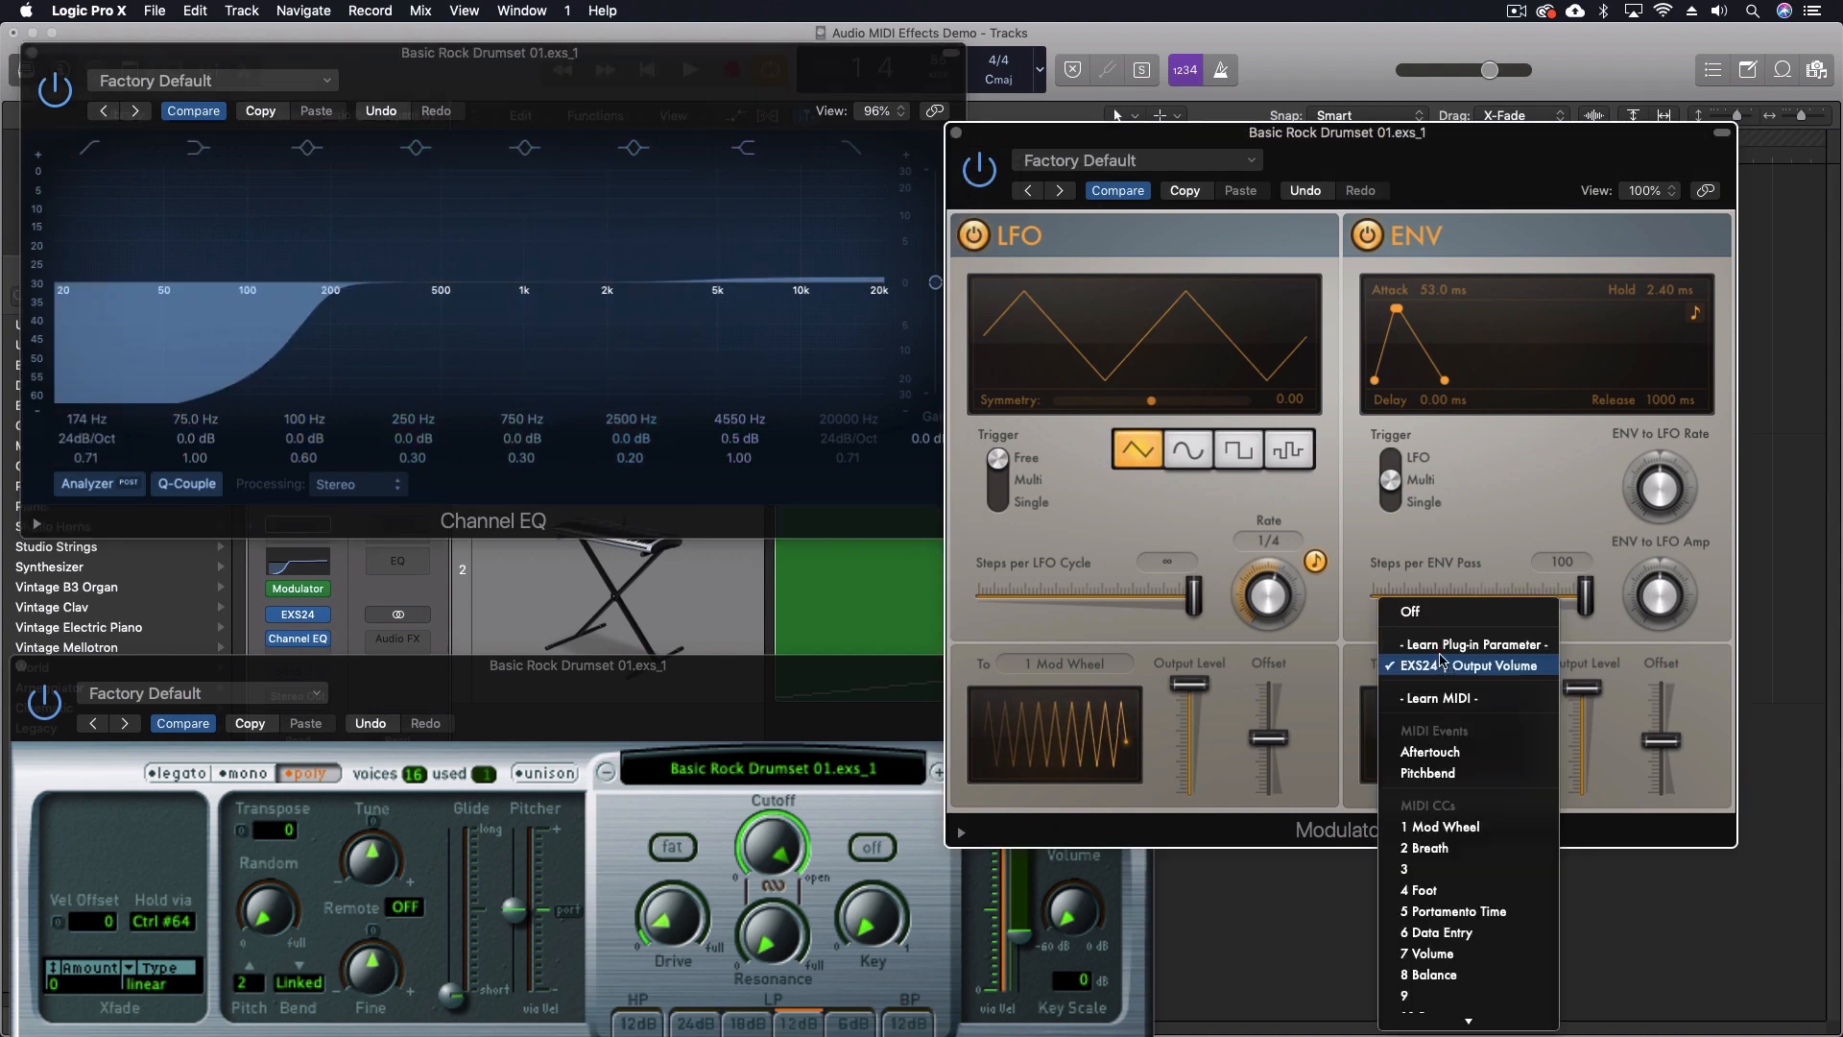
click(1449, 639)
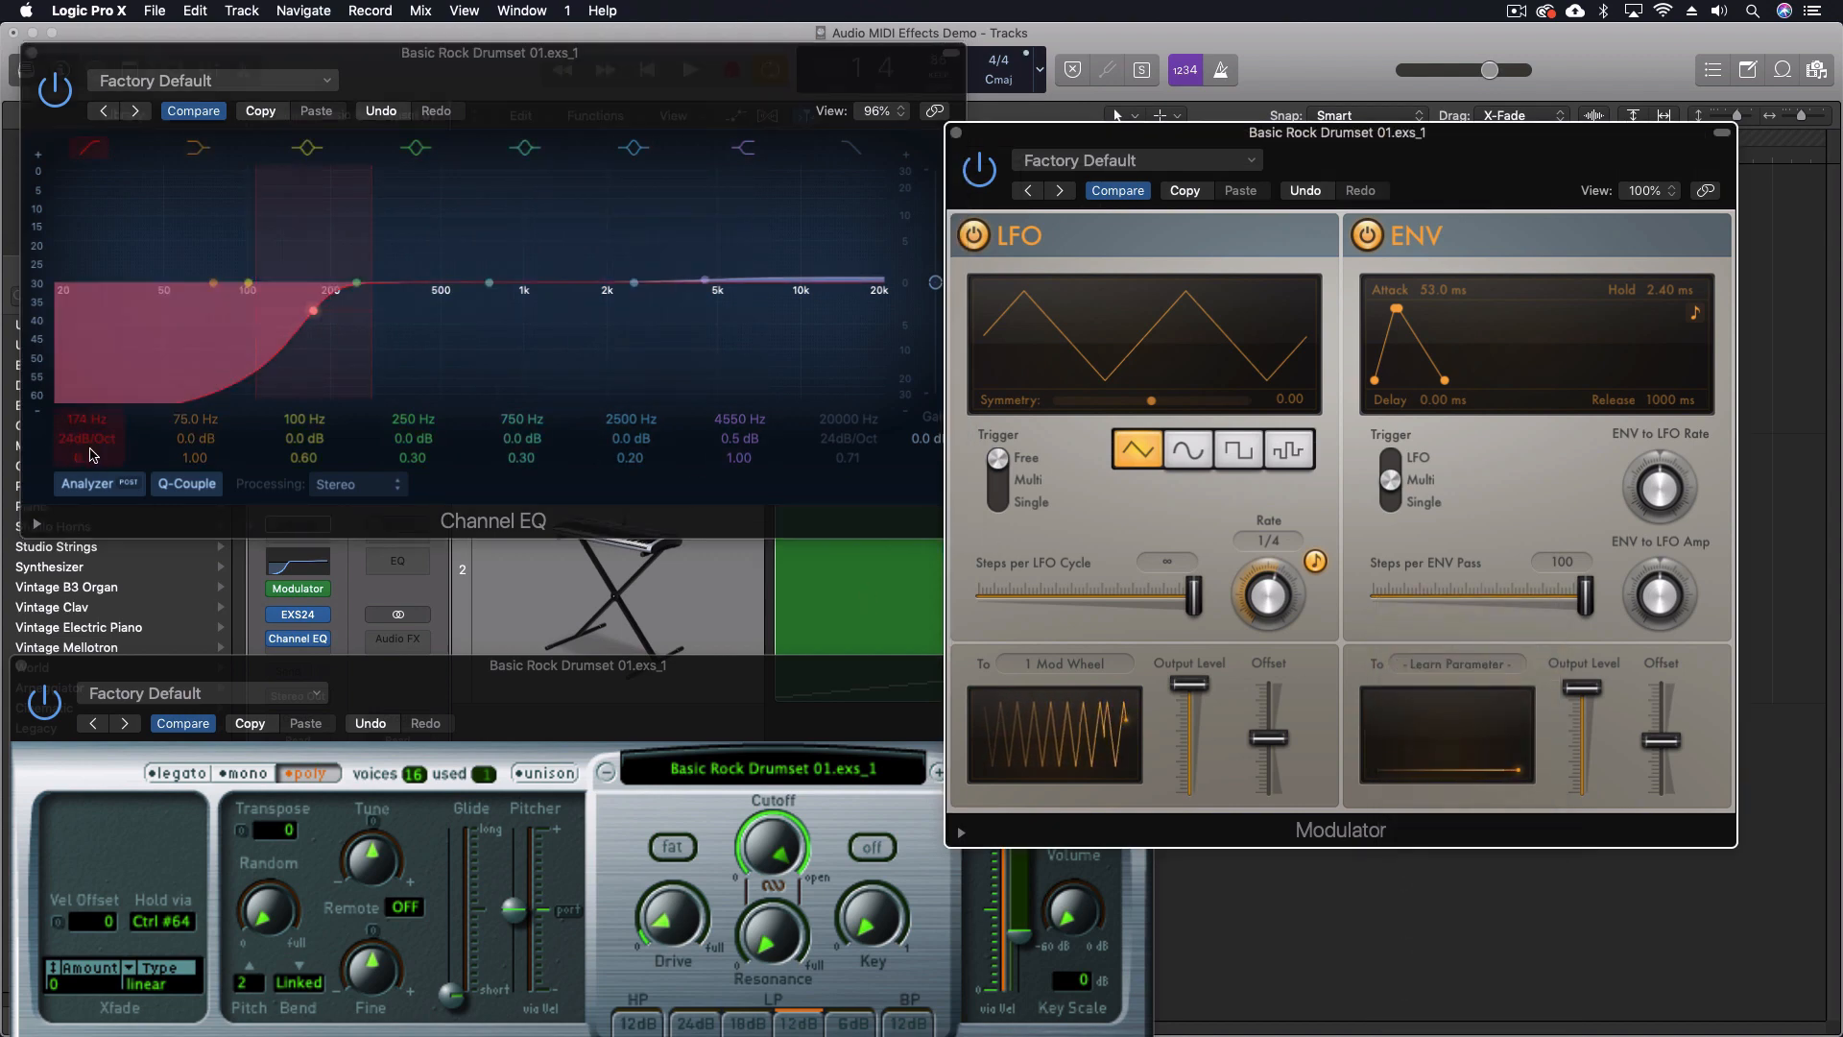
click(79, 421)
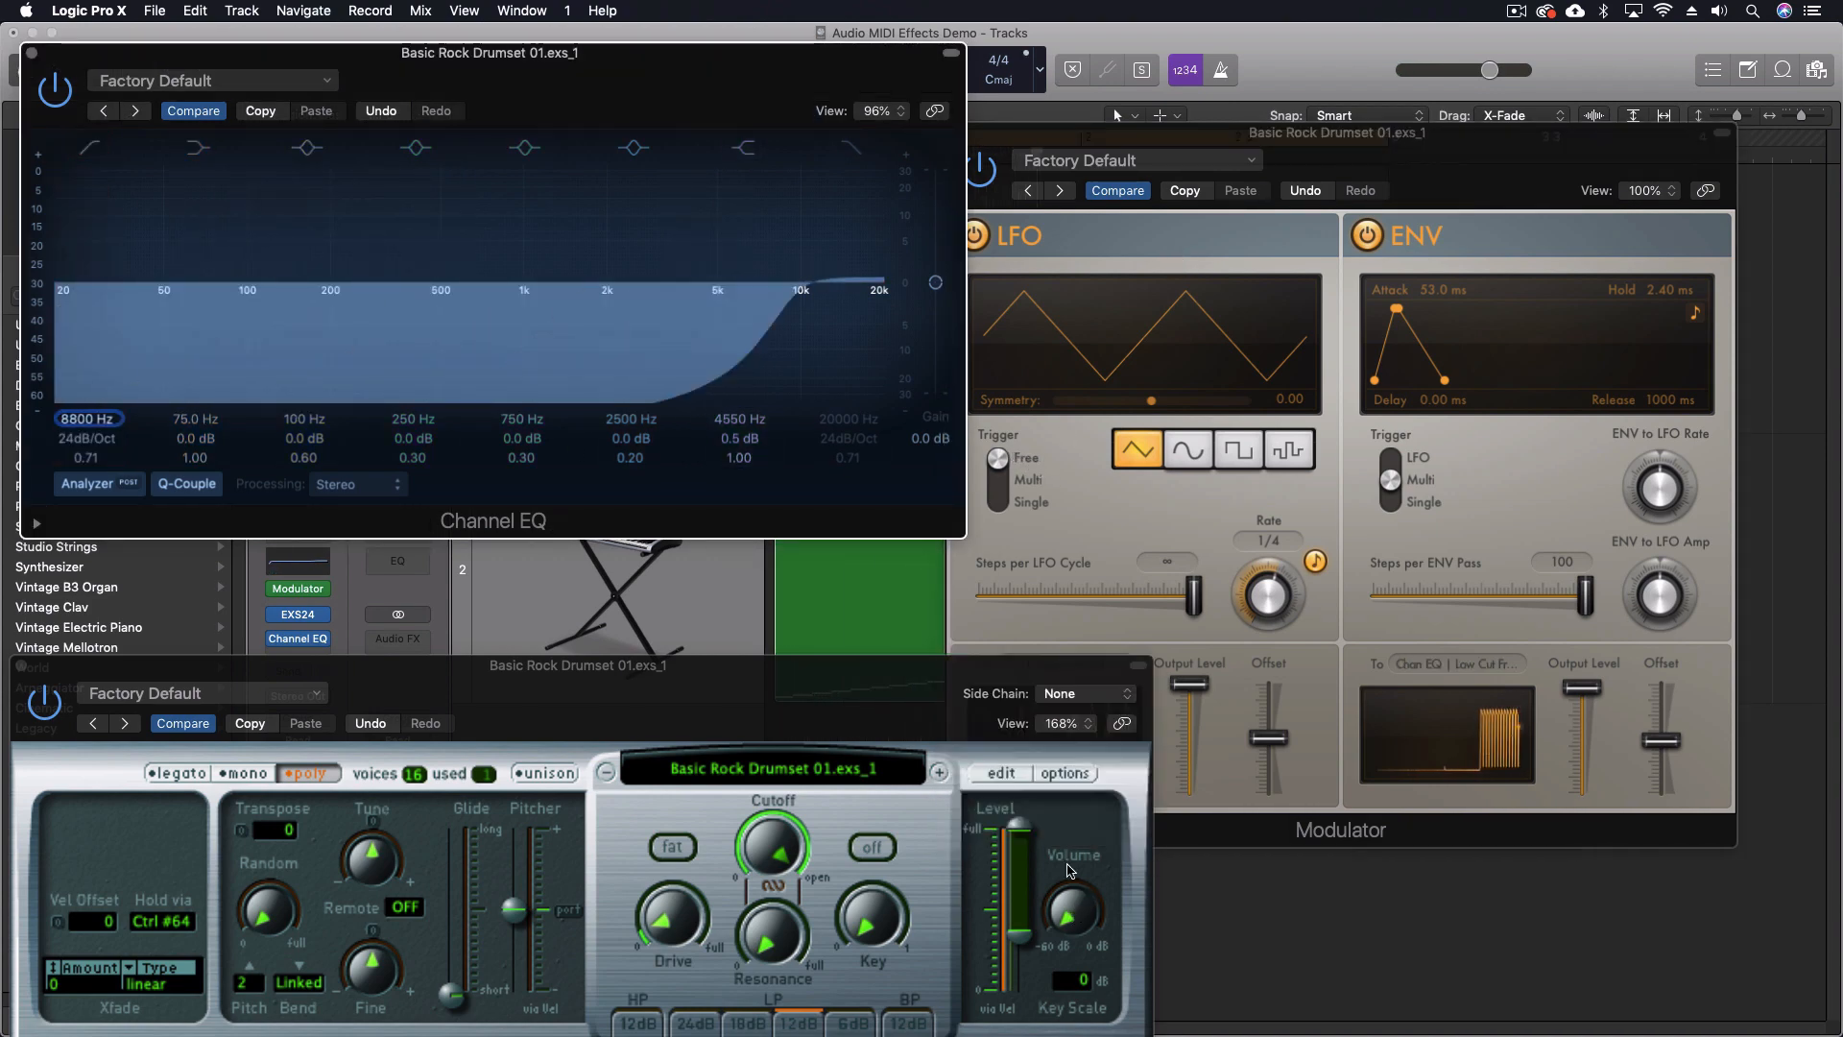
- Turn the EXS24 output volume back up and, during playback, reshape the envelope with a 240 ms attack and 9100 ms hold
click(1139, 870)
key(space)
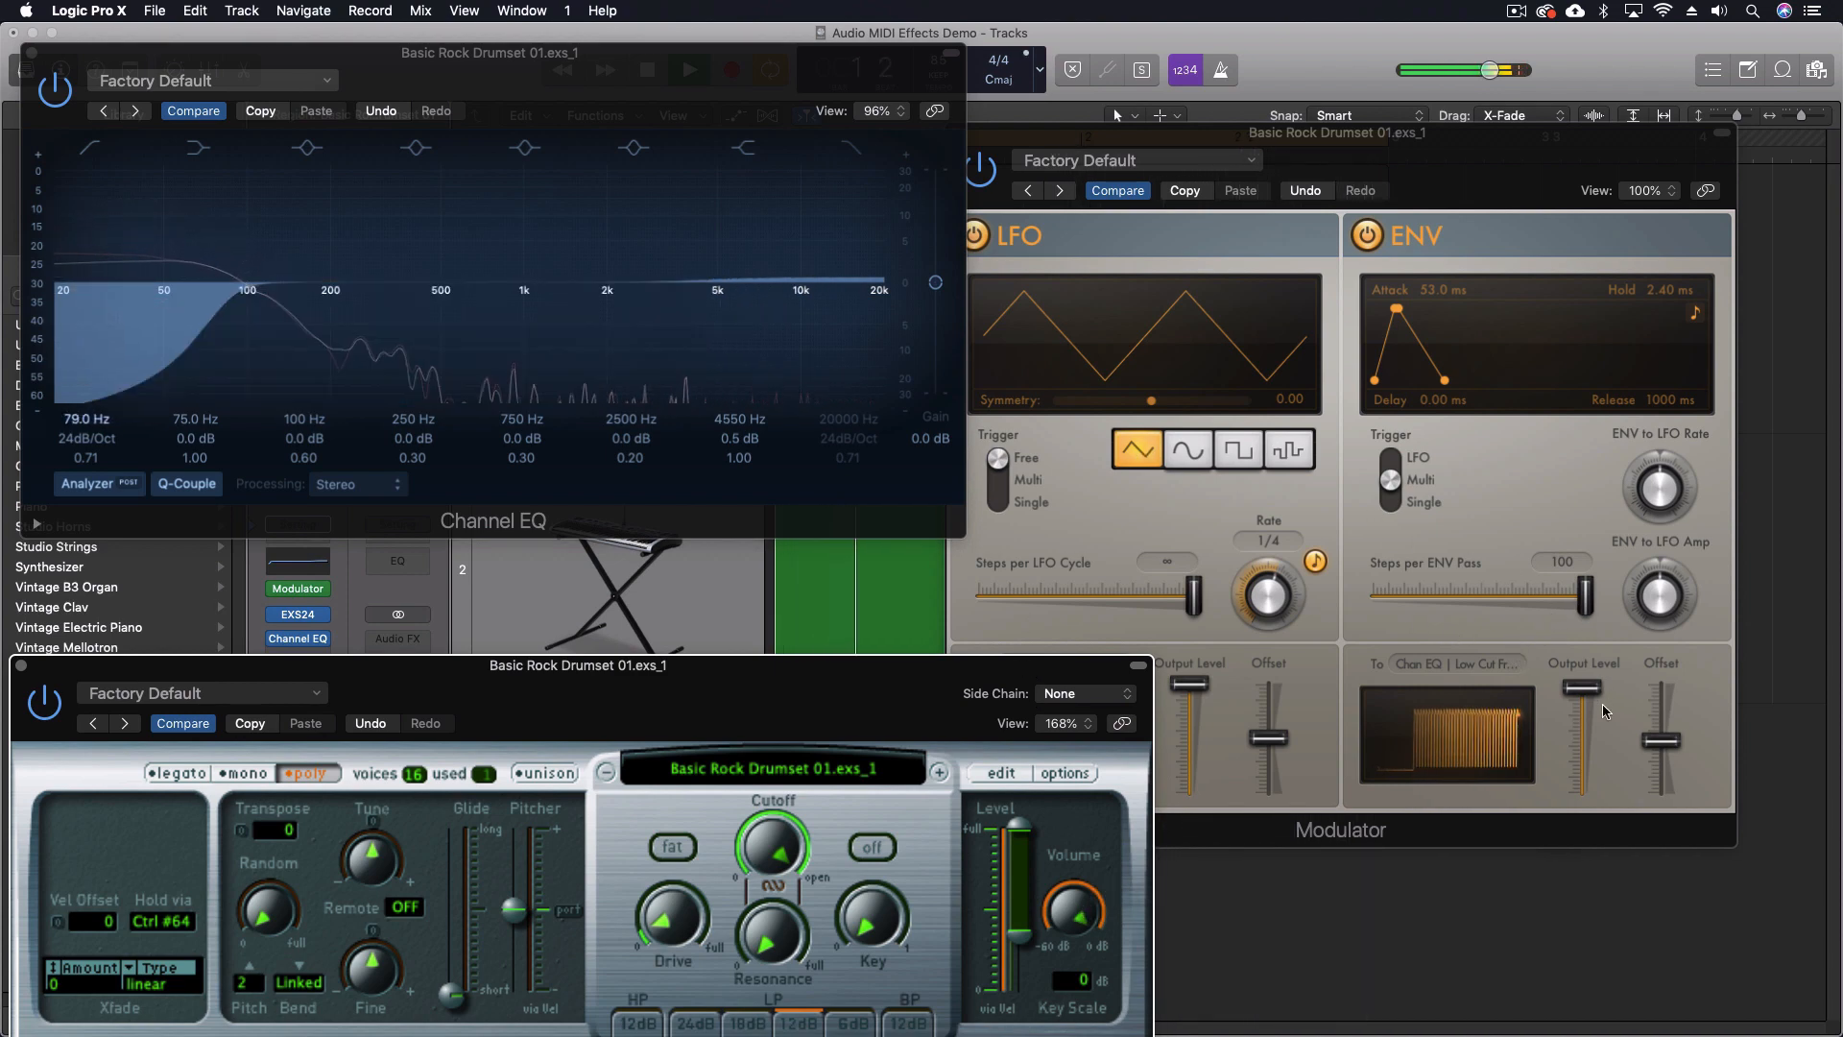
click(1394, 539)
drag(1397, 309, 1486, 312)
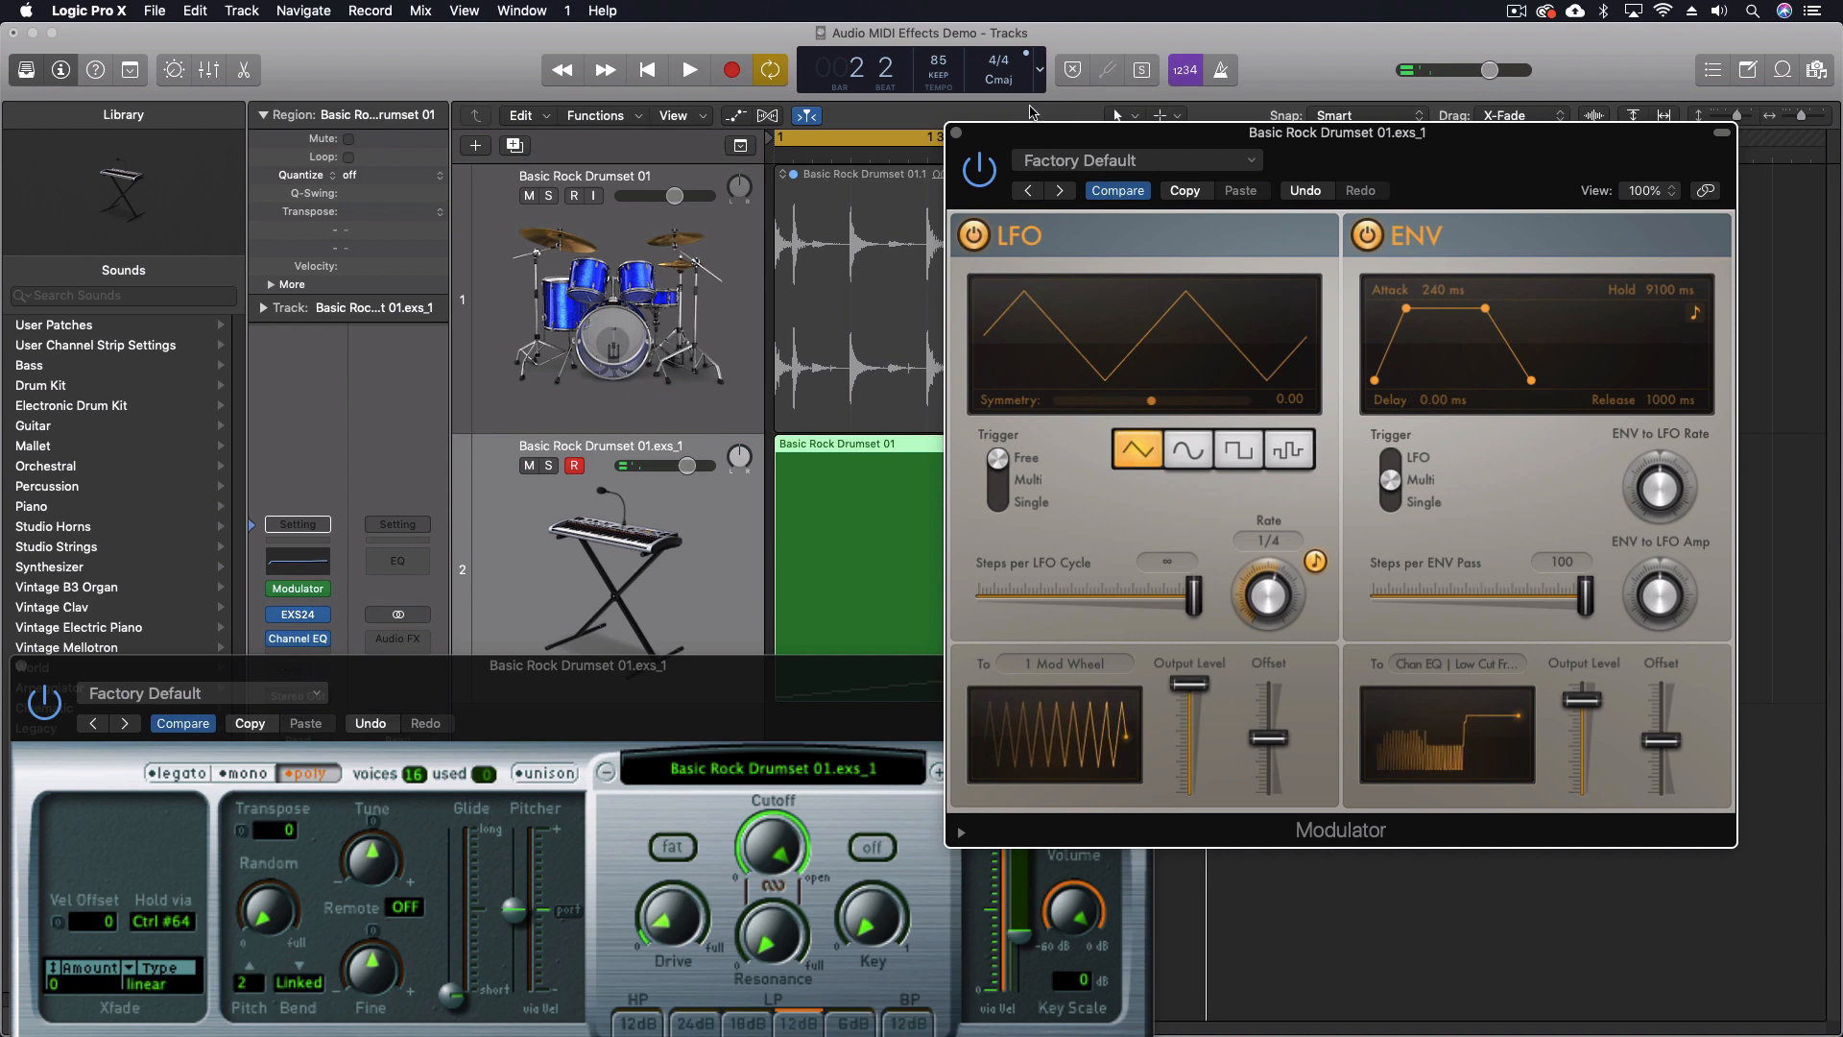
- Move the Modulator and EXS24 windows aside and close them to clear the Tracks area
drag(1030, 133, 1198, 186)
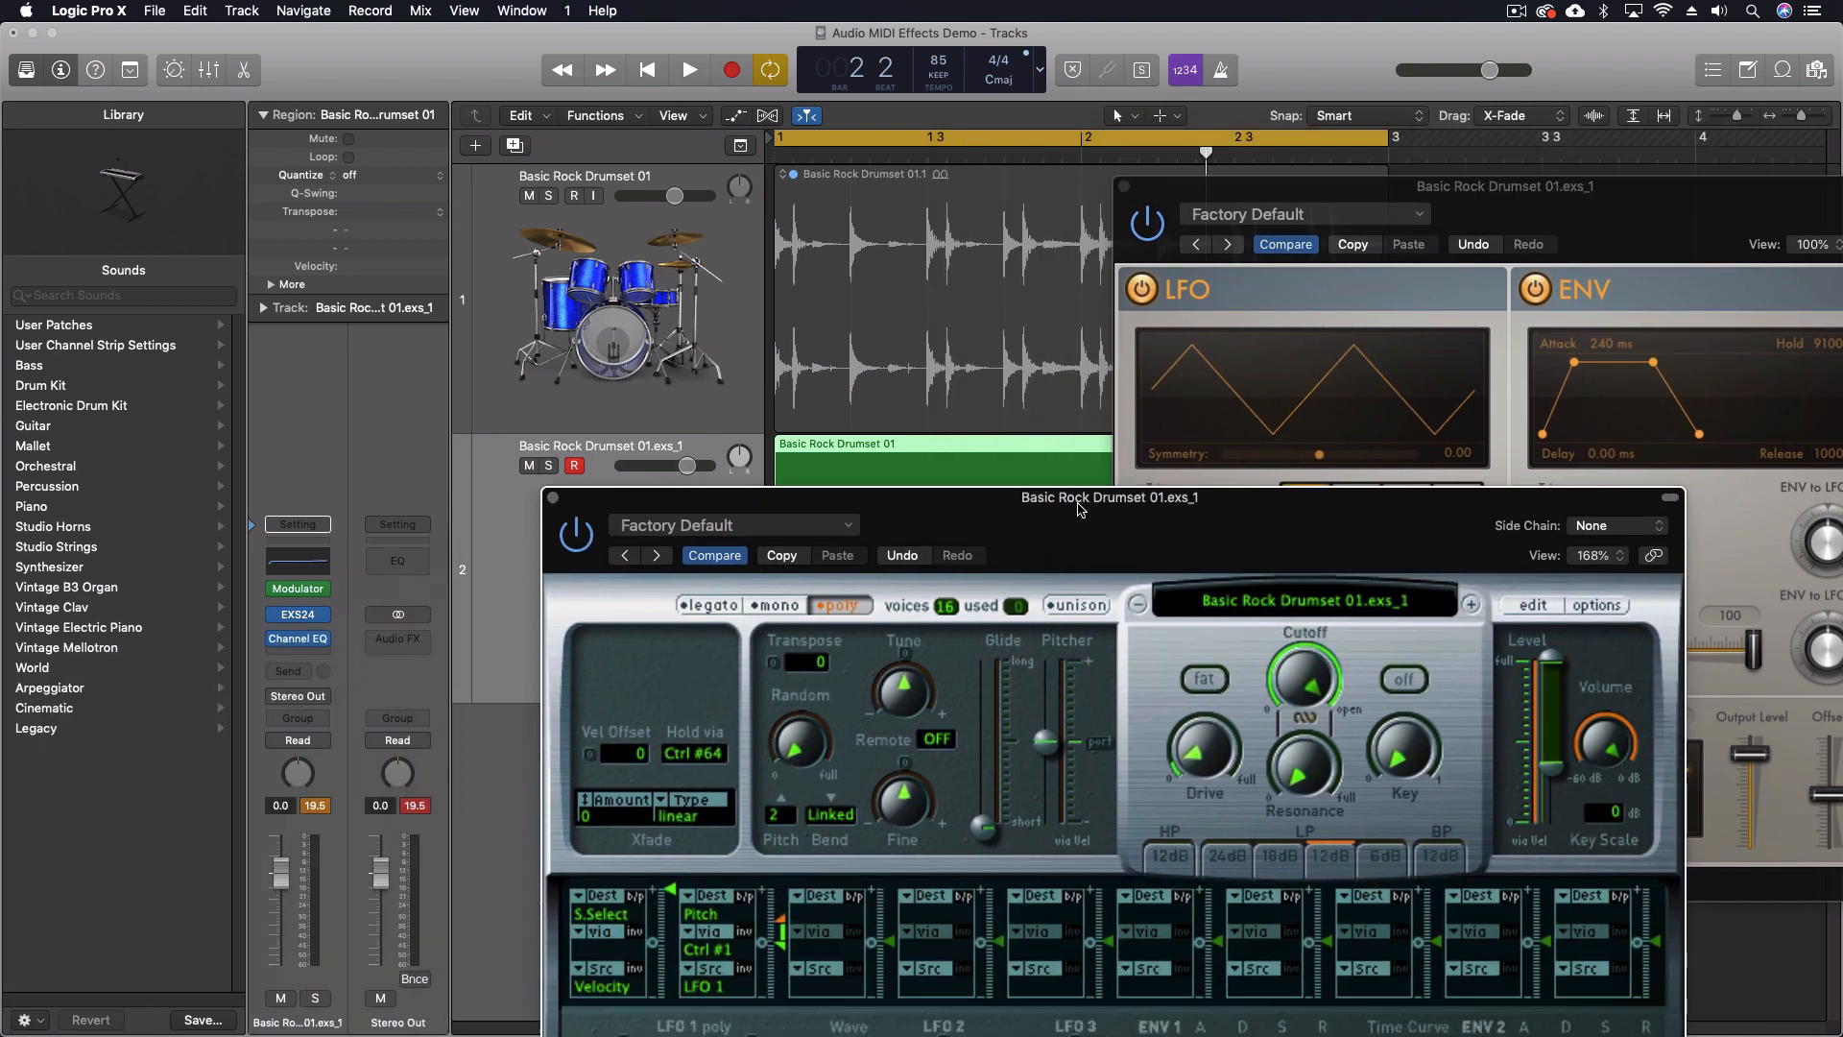
drag(649, 487, 715, 467)
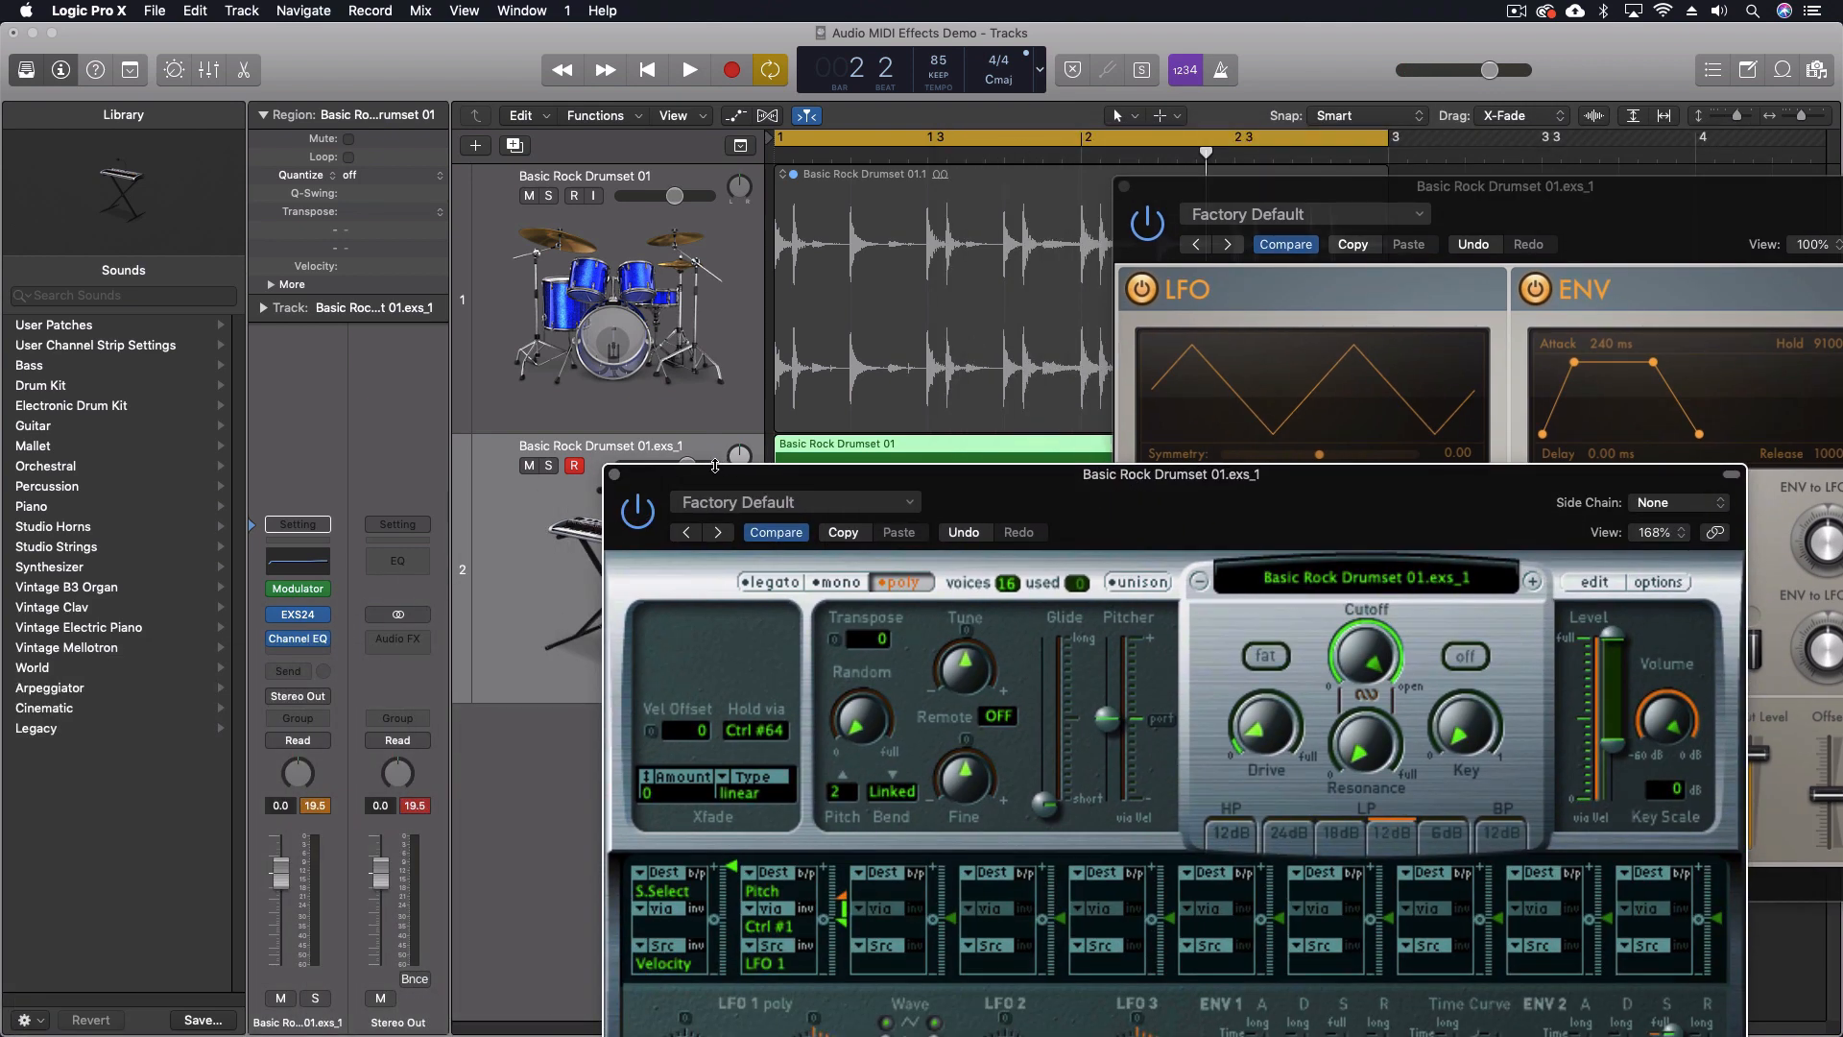
click(614, 476)
key(super+w)
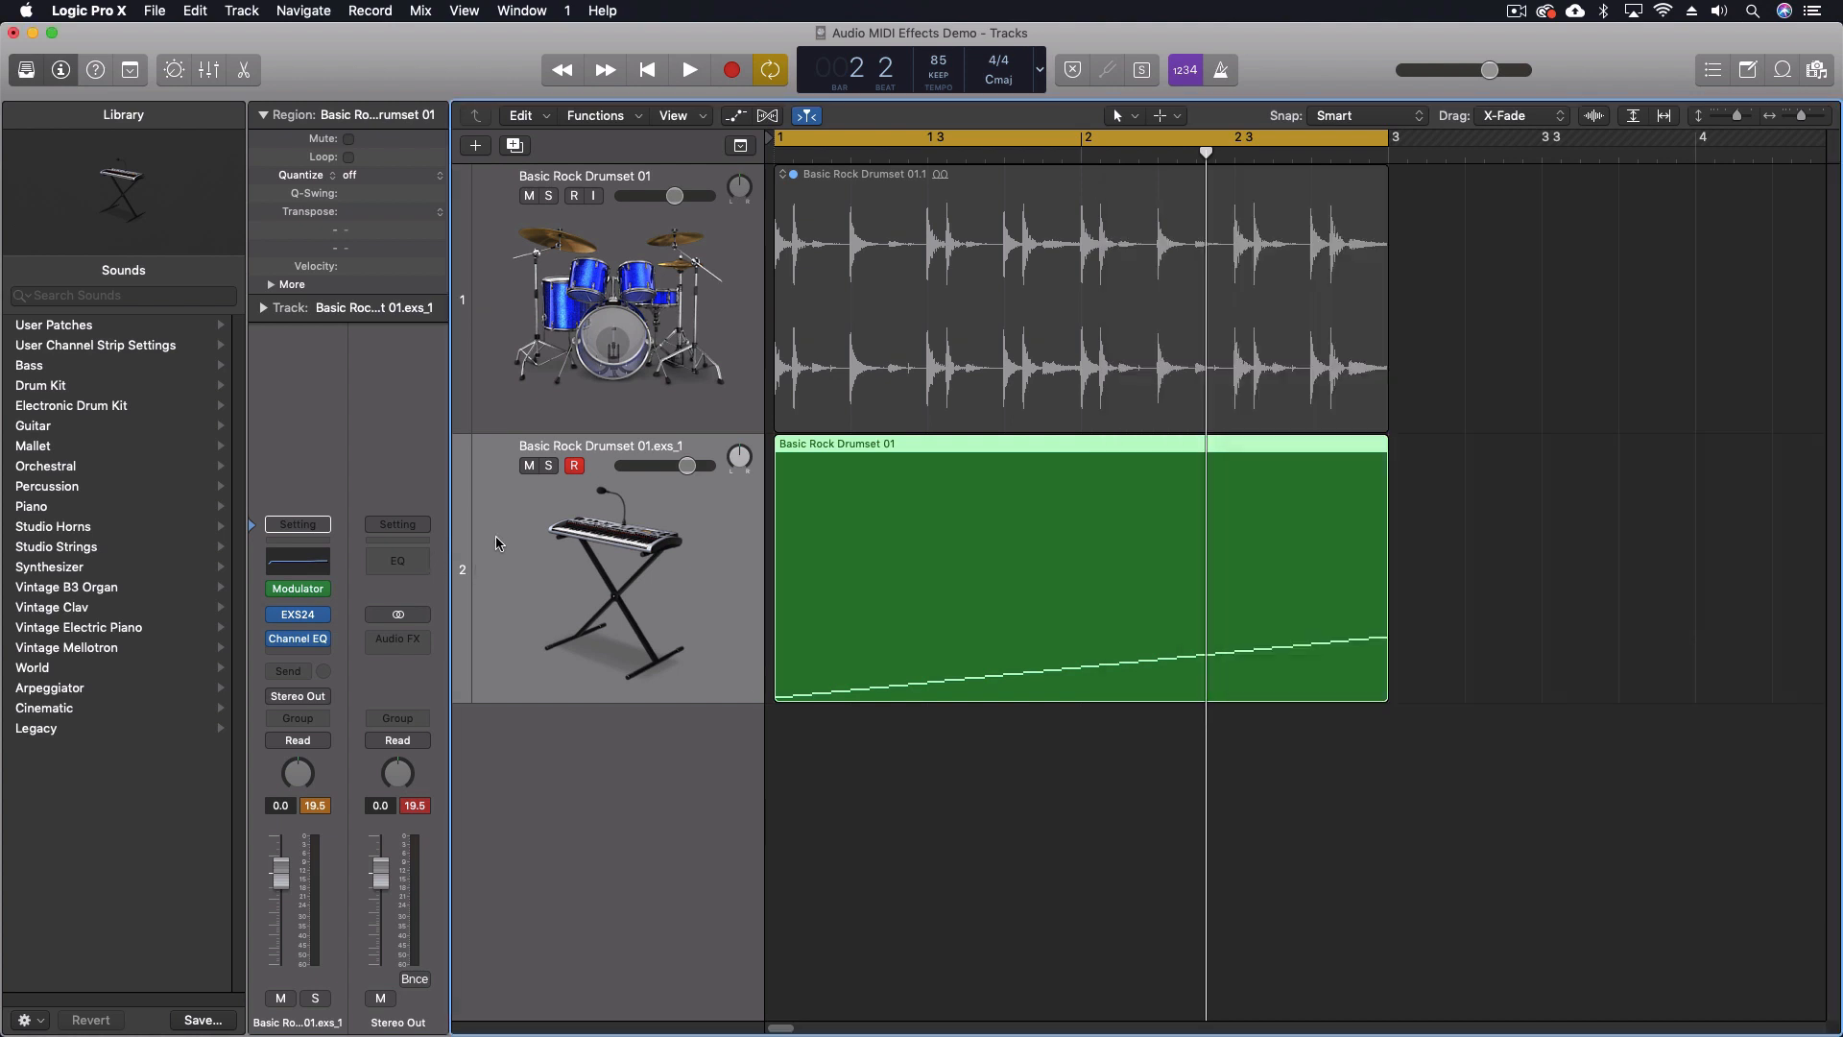